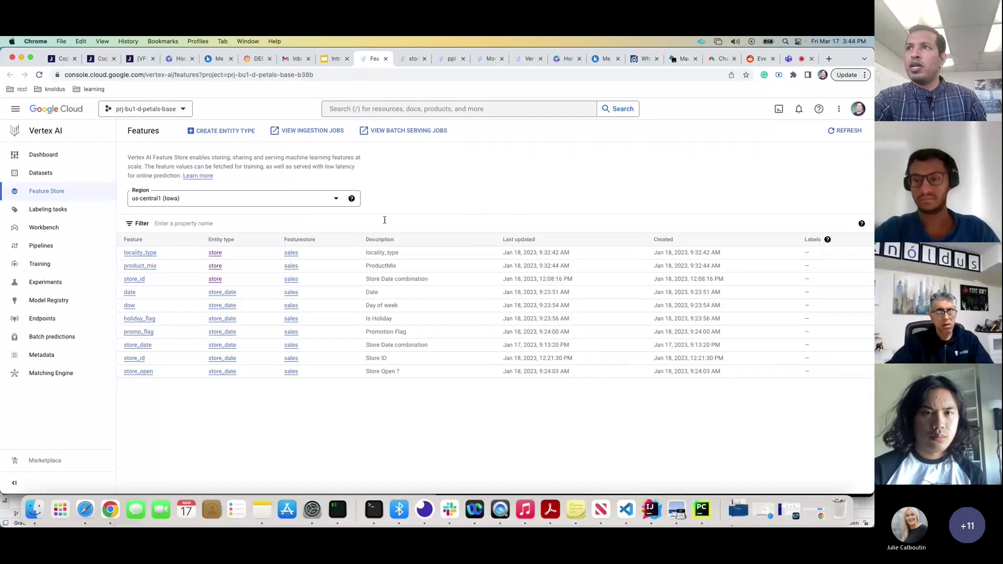
- View the Feature Store's feature list and the features of the store entity type
{"action": "left_click", "coordinate": [413, 58]}
{"action": "left_click", "coordinate": [372, 59]}
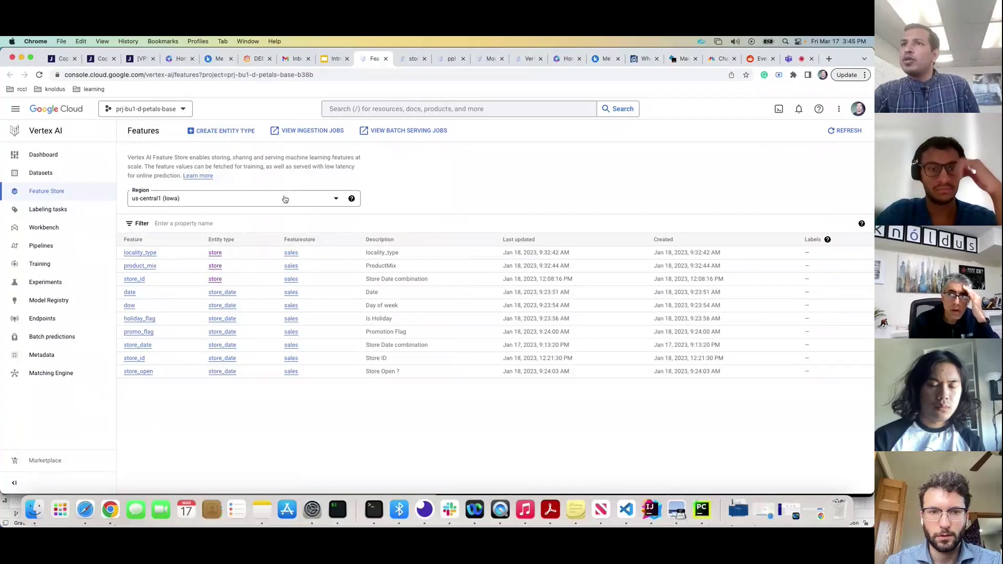
{"action": "left_click", "coordinate": [412, 59]}
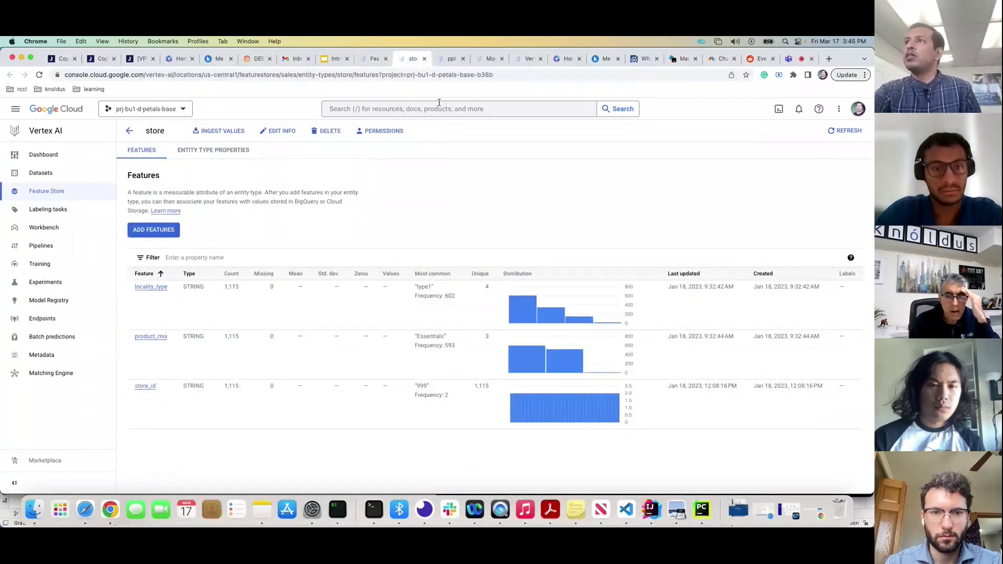
- Open the ppl-featurestore-jobid-v2 pipeline run and examine the comp-read-features node's input parameters, highlighting the Dataproc staging bucket value
{"action": "left_click", "coordinate": [450, 58]}
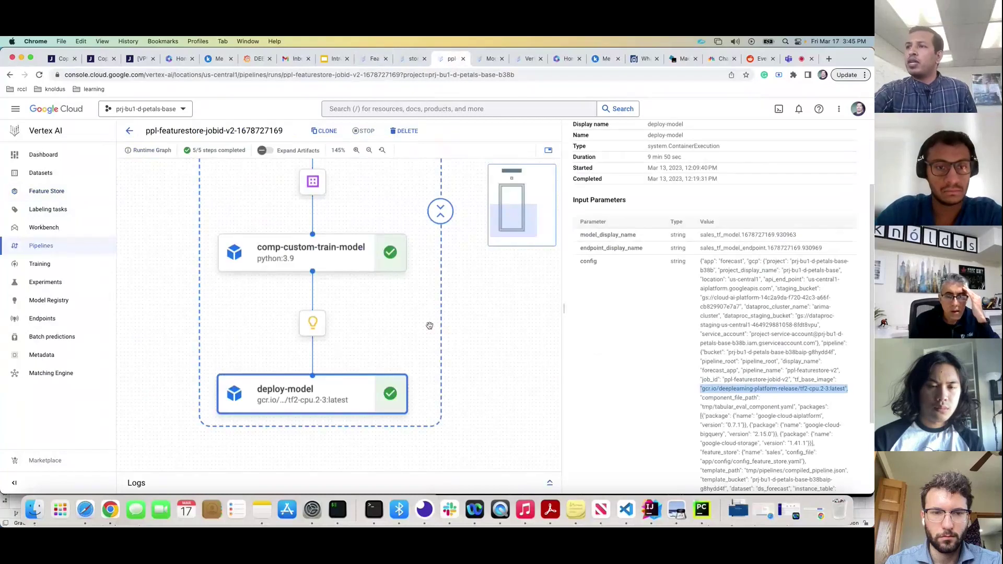
{"action": "scroll", "coordinate": [397, 308], "scroll_direction": "down", "scroll_amount": 3}
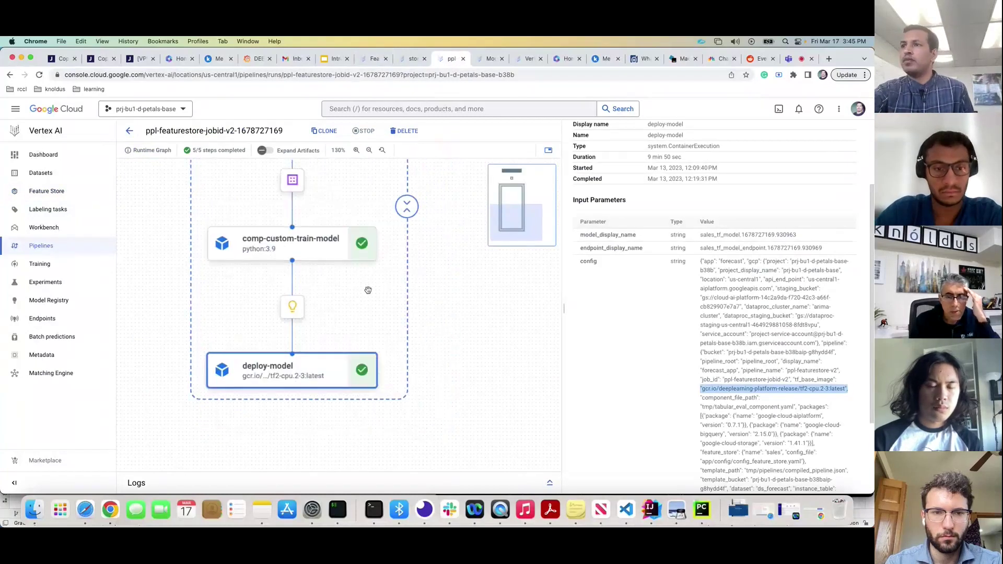
{"action": "scroll", "coordinate": [366, 308], "scroll_direction": "up", "scroll_amount": 5}
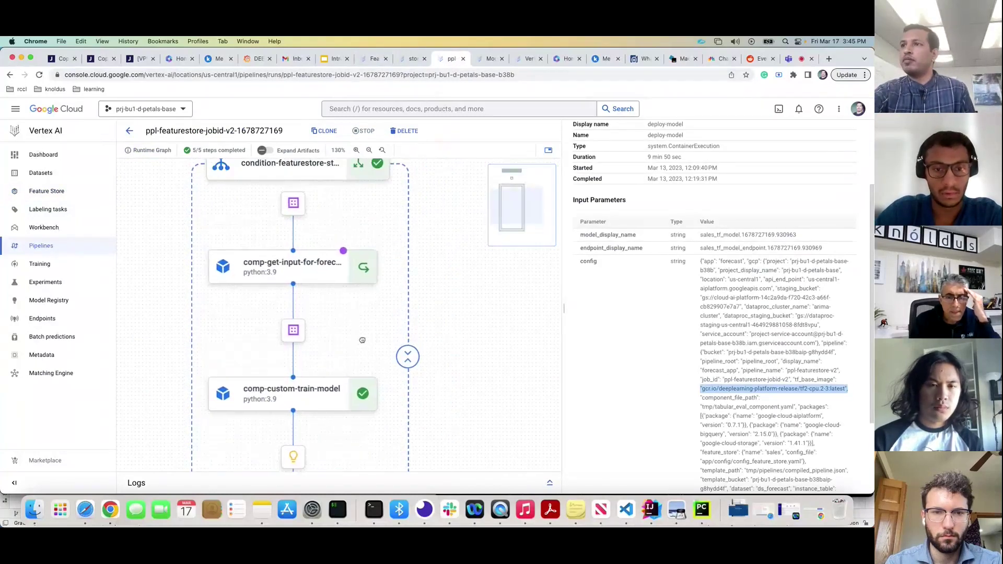
{"action": "scroll", "coordinate": [361, 329], "scroll_direction": "up", "scroll_amount": 2}
{"action": "scroll", "coordinate": [376, 316], "scroll_direction": "up", "scroll_amount": 3}
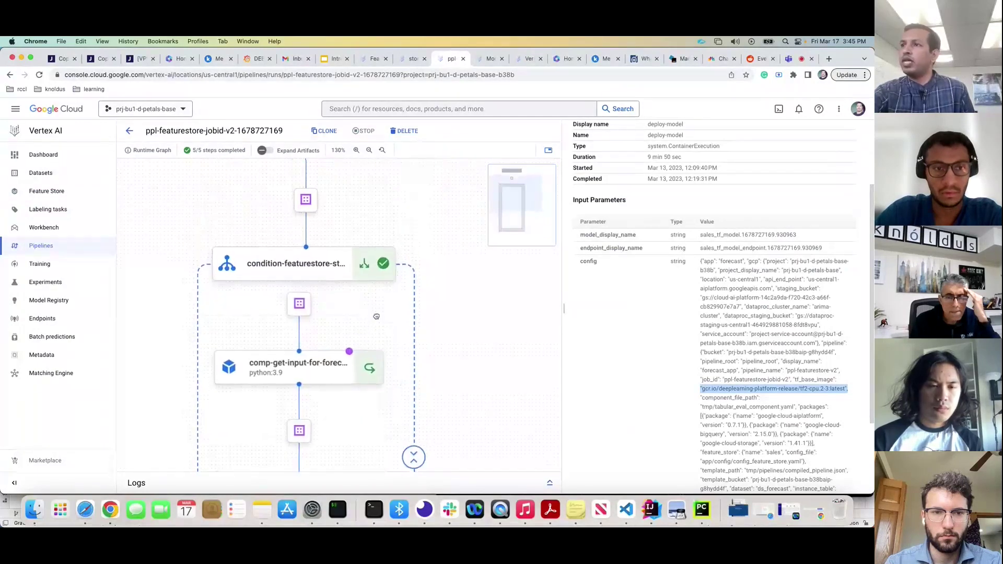
{"action": "scroll", "coordinate": [376, 317], "scroll_direction": "up", "scroll_amount": 1}
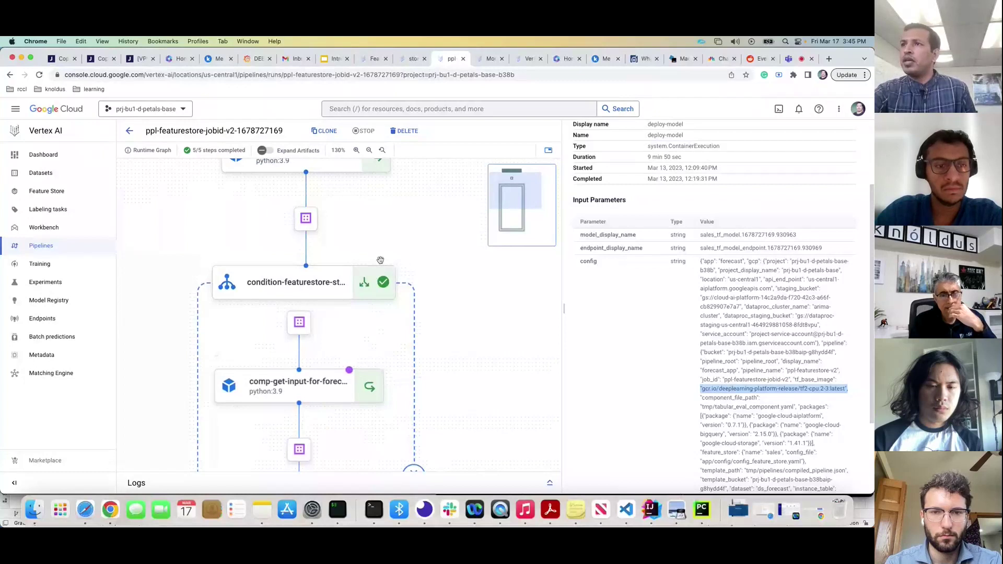
{"action": "scroll", "coordinate": [380, 260], "scroll_direction": "up", "scroll_amount": 3}
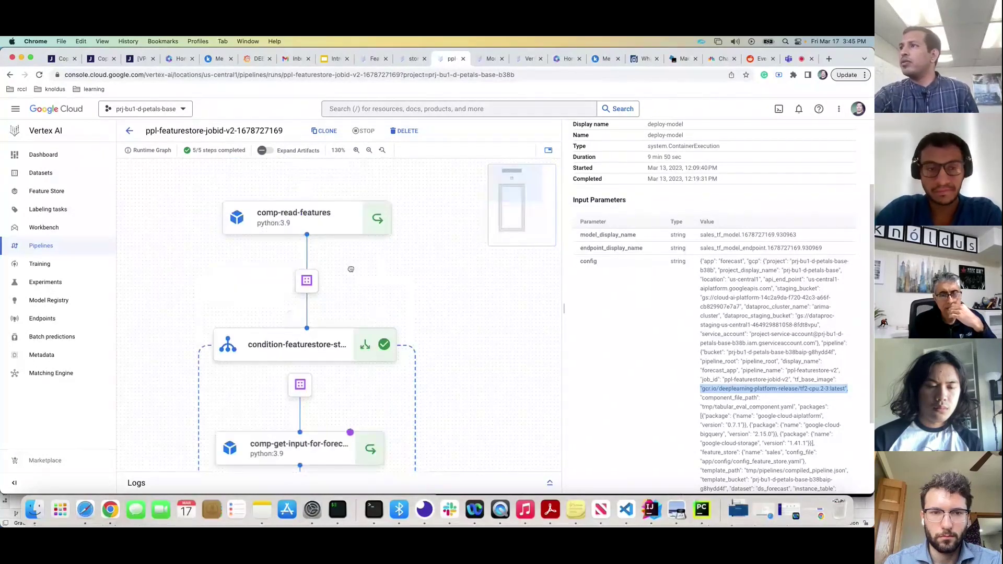
{"action": "left_click_drag", "start_coordinate": [351, 268], "coordinate": [351, 267]}
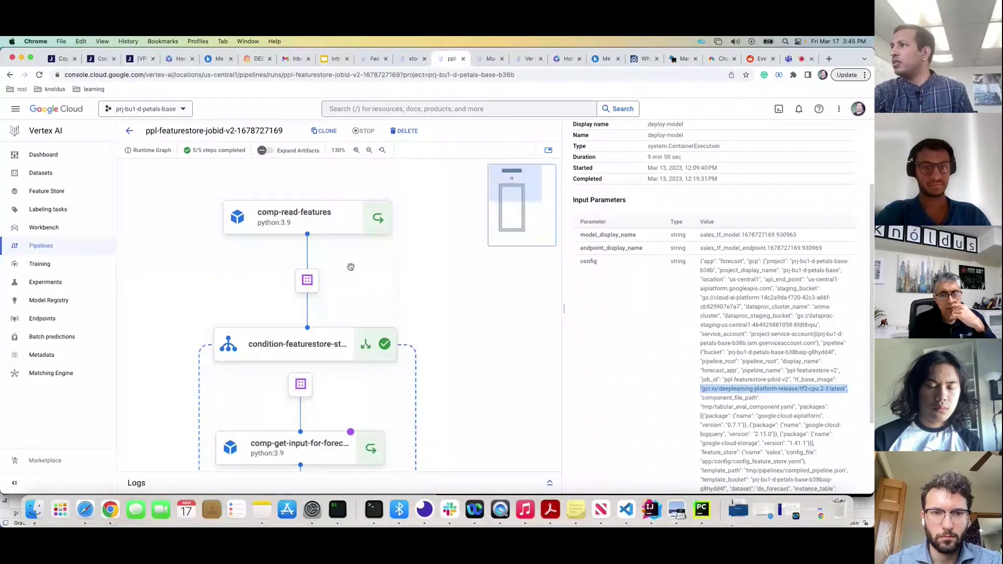
{"action": "left_click", "coordinate": [307, 217]}
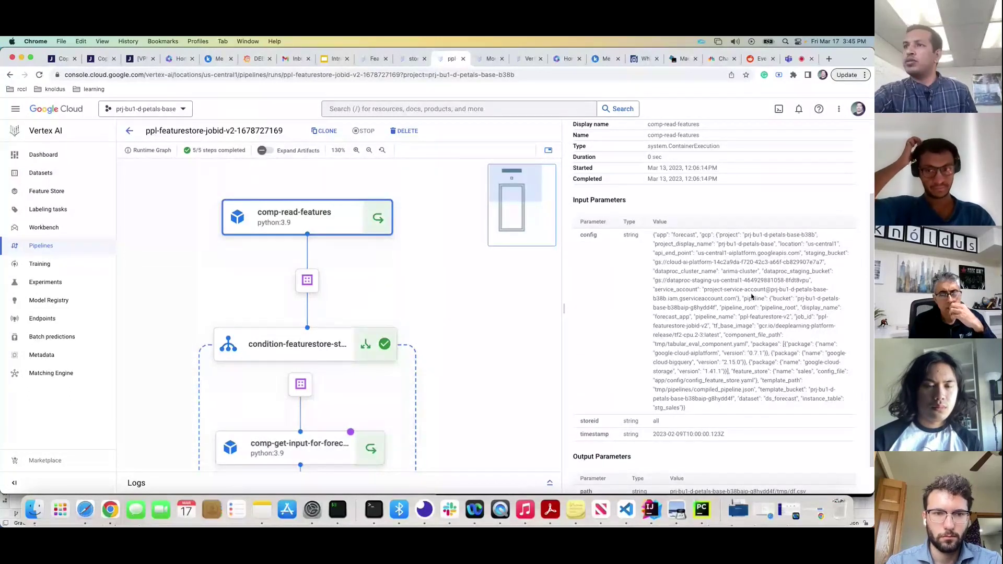
{"action": "left_click_drag", "start_coordinate": [757, 281], "coordinate": [654, 281]}
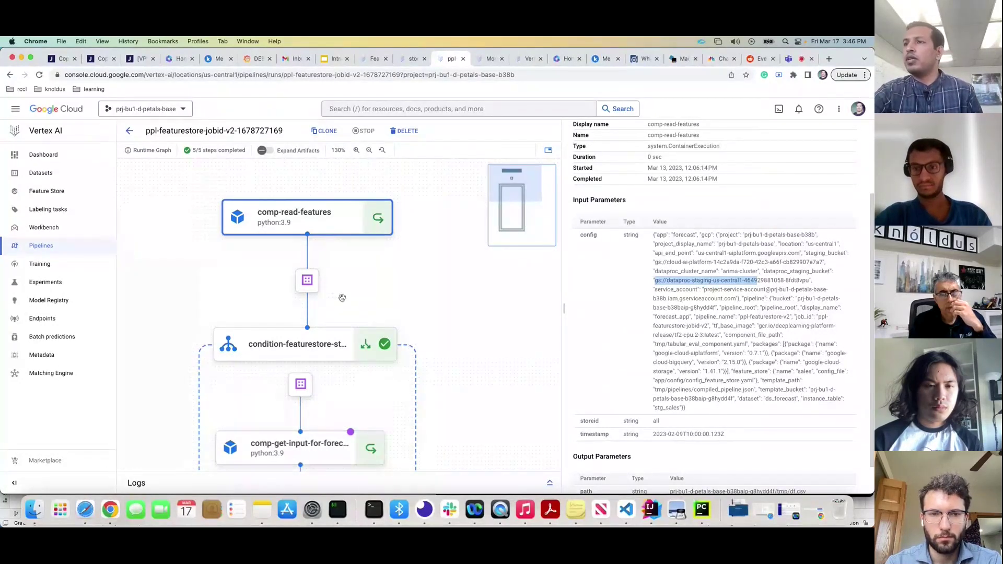
- Inspect the output dataset of comp-read-features, the condition-featurestore step's node info and the dataset artifact inside that condition
{"action": "scroll", "coordinate": [347, 262], "scroll_direction": "down", "scroll_amount": 3}
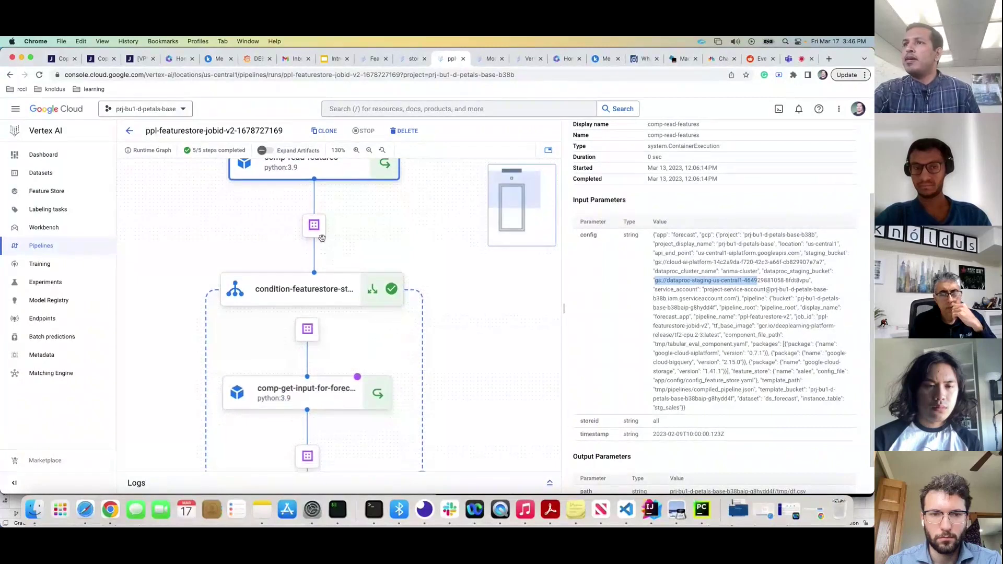
{"action": "left_click", "coordinate": [313, 226]}
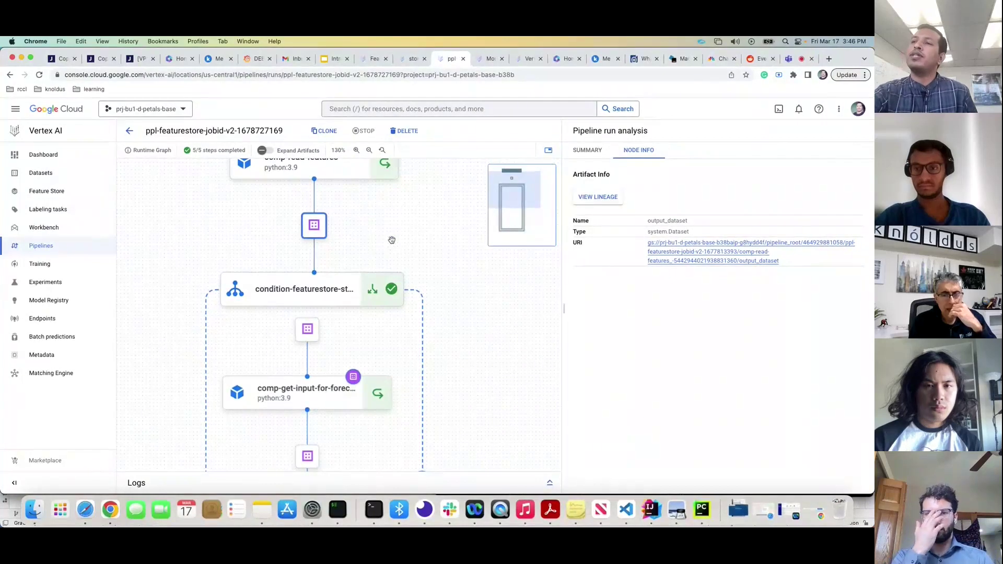
{"action": "left_click", "coordinate": [421, 294]}
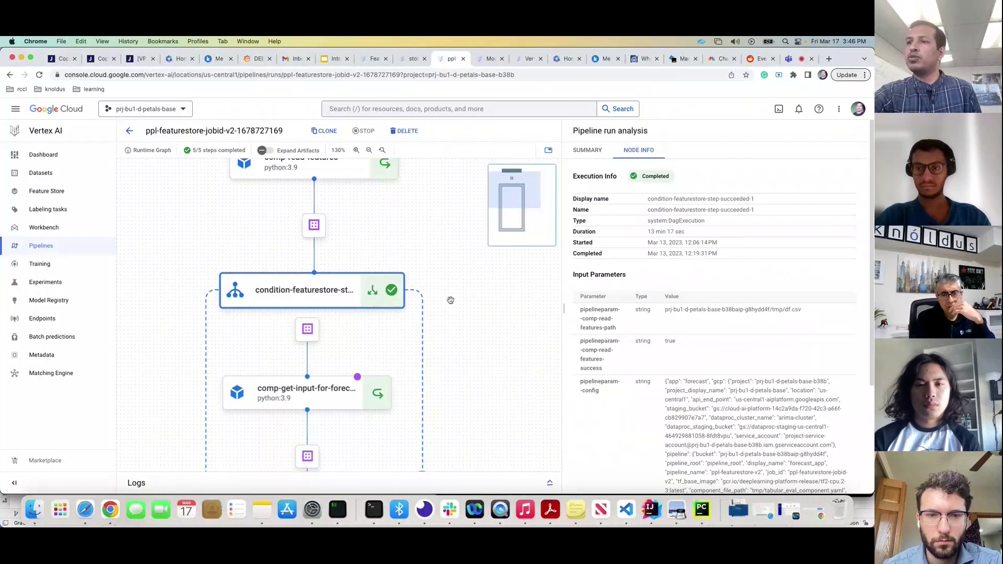
{"action": "left_click_drag", "start_coordinate": [474, 290], "coordinate": [474, 256]}
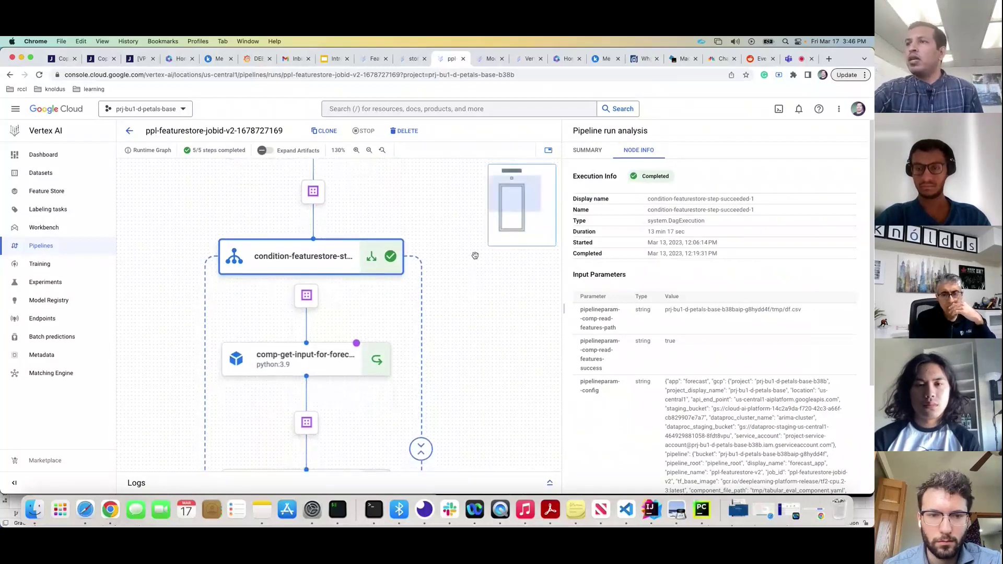
{"action": "mouse_move", "coordinate": [315, 299]}
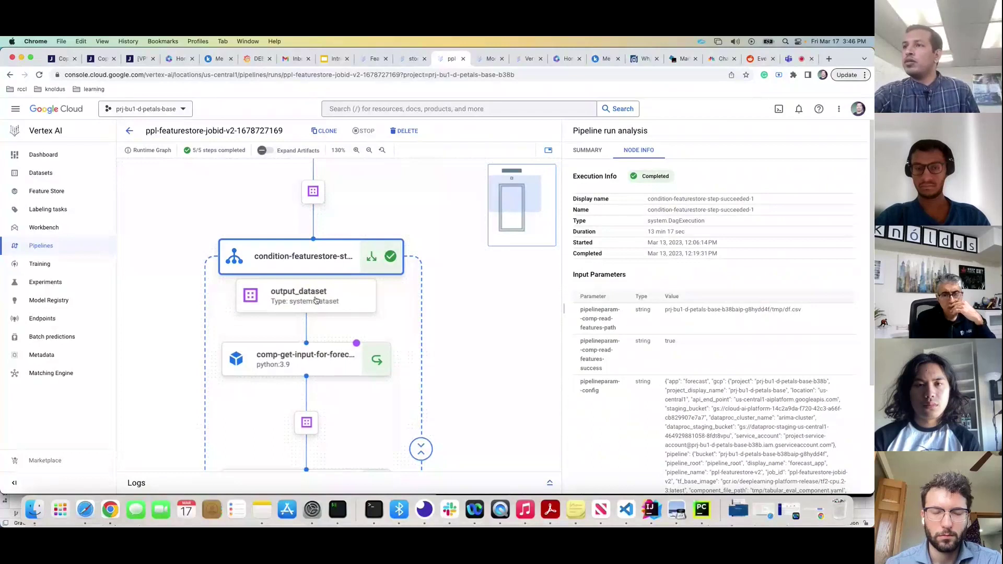
{"action": "left_click", "coordinate": [315, 300]}
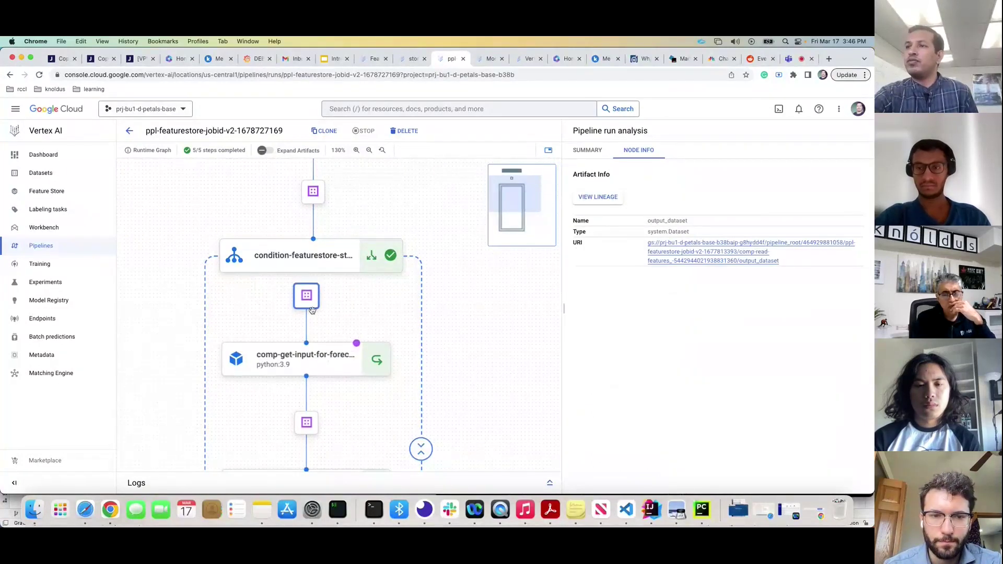
- Inspect the comp-get-input-for-forecast node and the info of its output_dataset artifact
{"action": "left_click", "coordinate": [314, 372]}
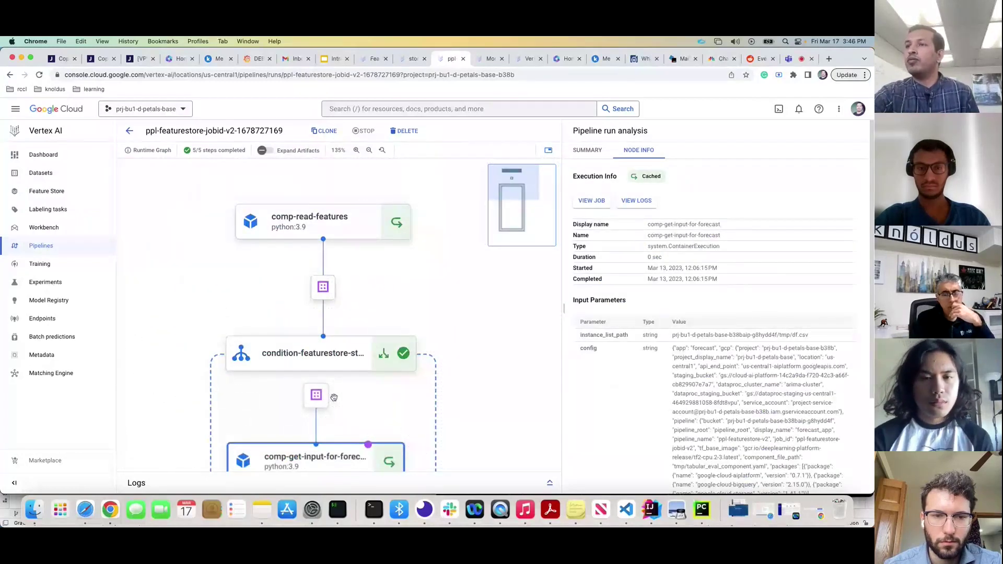
{"action": "left_click_drag", "start_coordinate": [334, 398], "coordinate": [338, 251]}
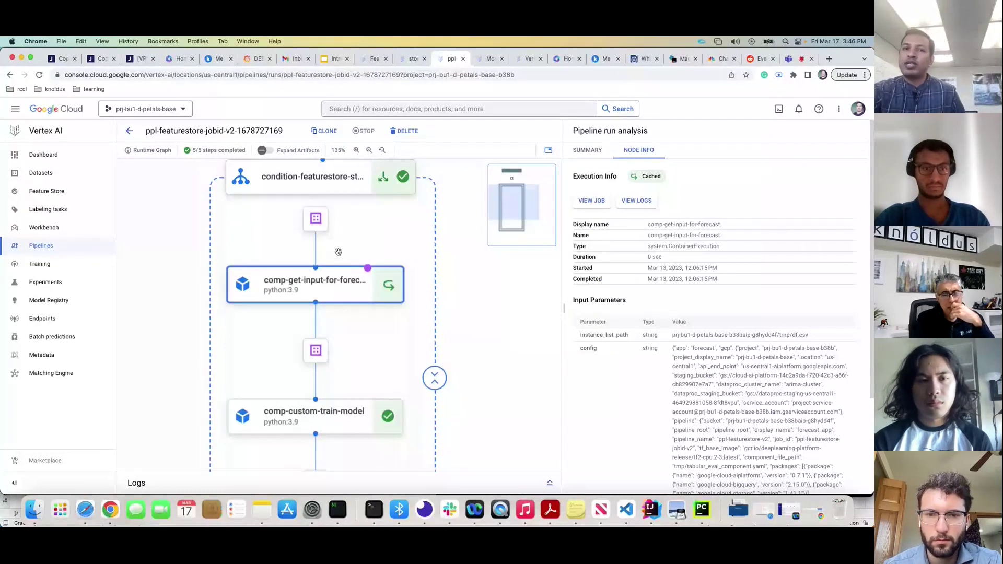
{"action": "left_click", "coordinate": [317, 348]}
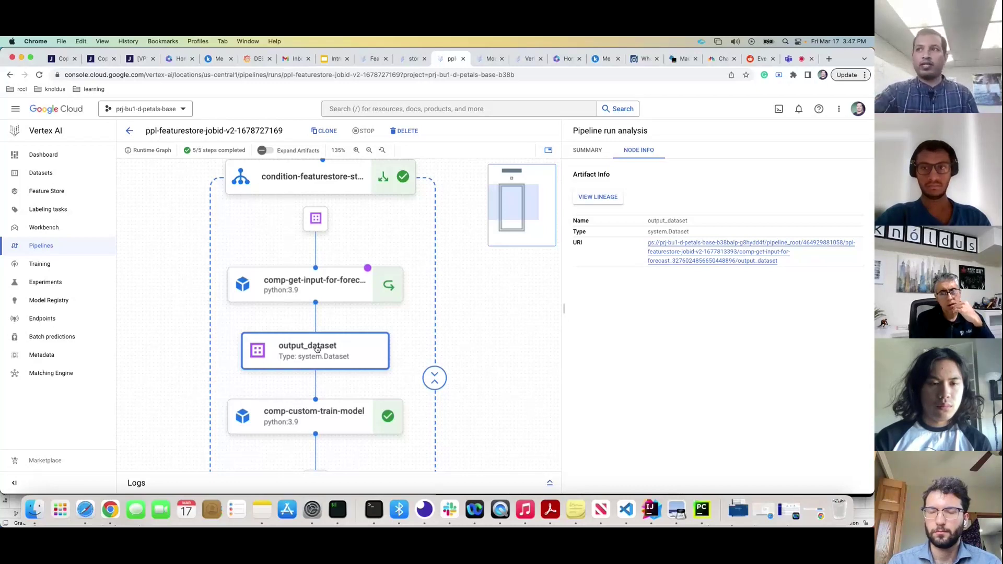
{"action": "left_click_drag", "start_coordinate": [316, 359], "coordinate": [319, 348]}
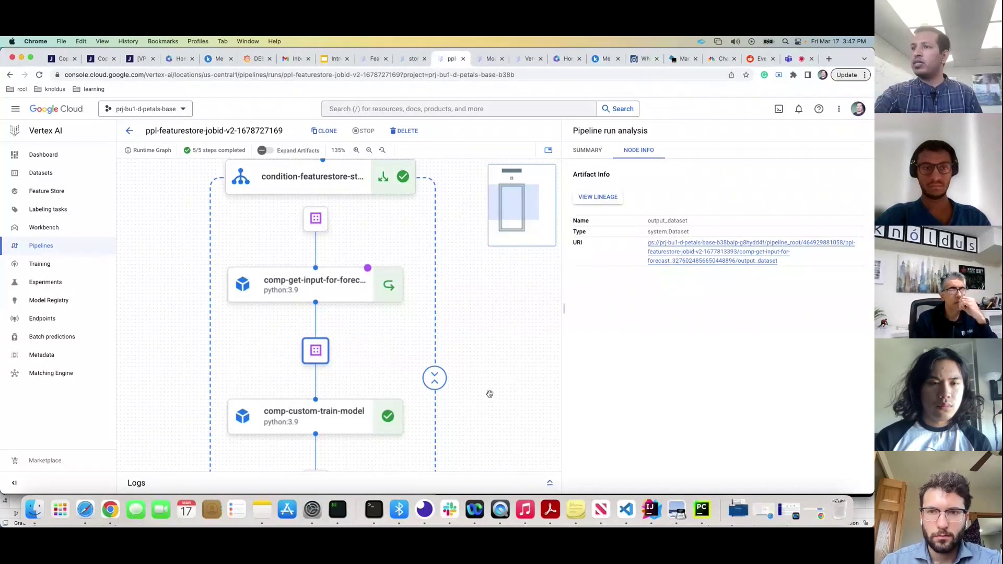
- Inspect the comp-custom-train-model node and the info of its output_model artifact
{"action": "scroll", "coordinate": [397, 322], "scroll_direction": "down", "scroll_amount": 2}
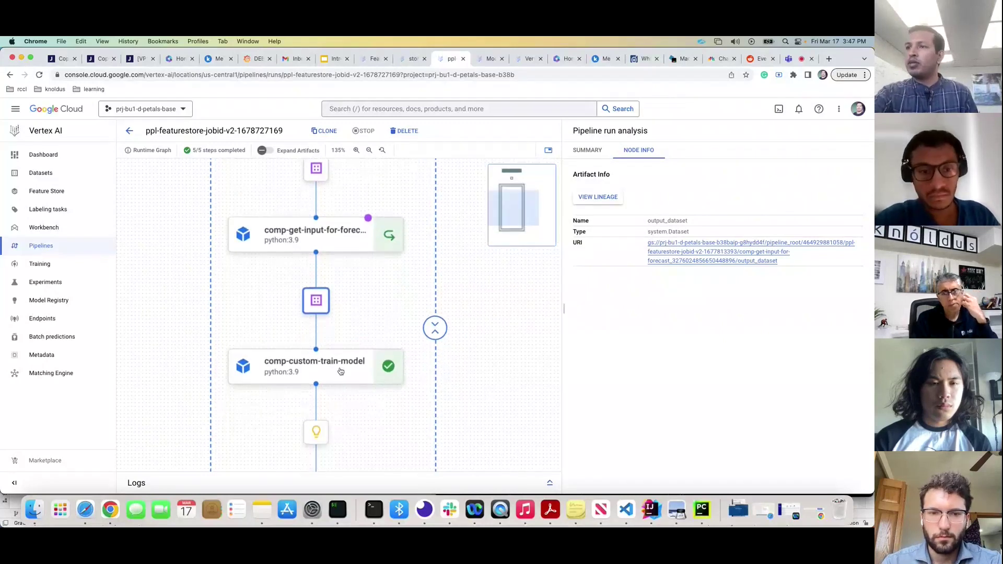
{"action": "left_click", "coordinate": [340, 370]}
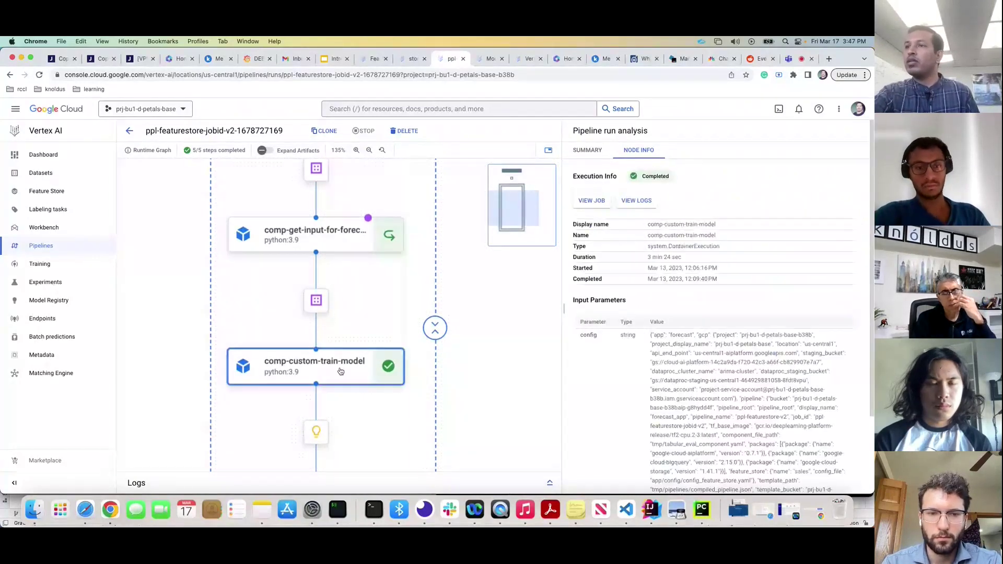
{"action": "scroll", "coordinate": [369, 327], "scroll_direction": "down", "scroll_amount": 3}
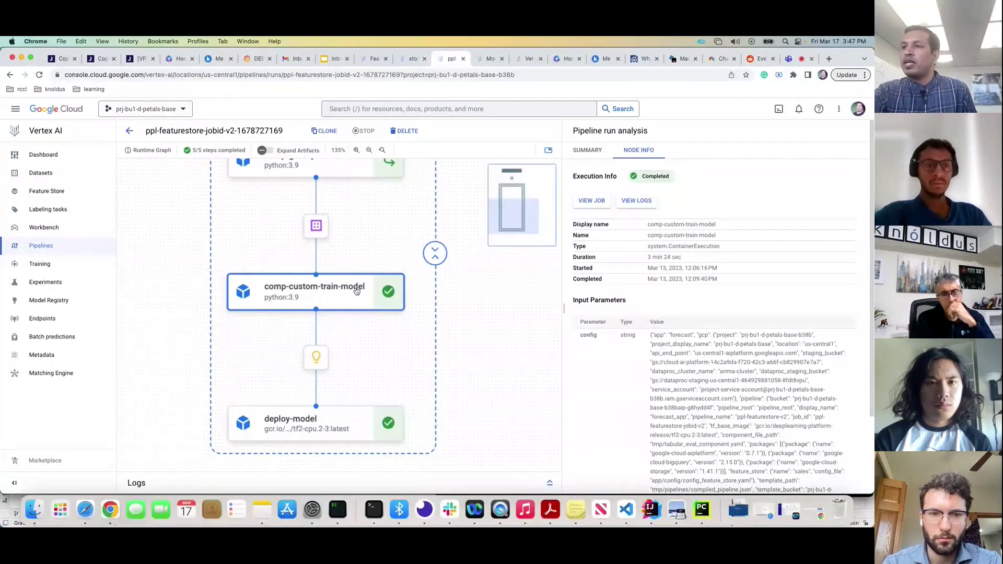
{"action": "left_click", "coordinate": [322, 364]}
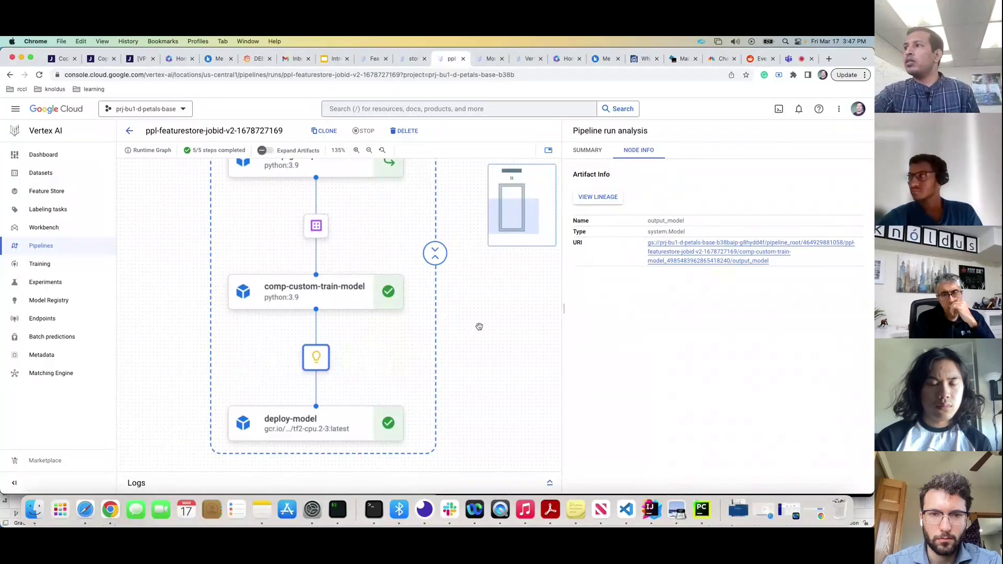
{"action": "mouse_move", "coordinate": [324, 361]}
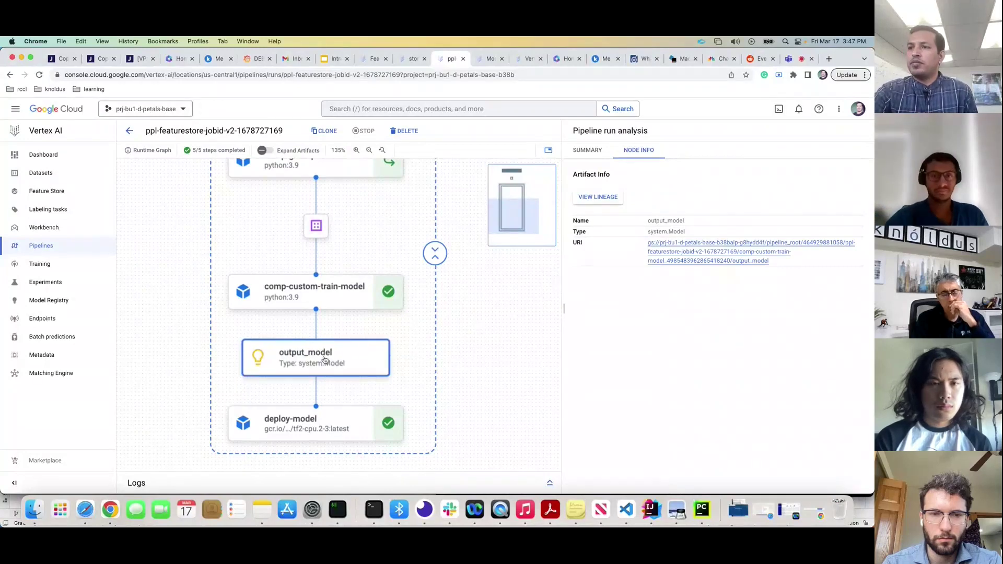
{"action": "left_click_drag", "start_coordinate": [327, 359], "coordinate": [327, 347]}
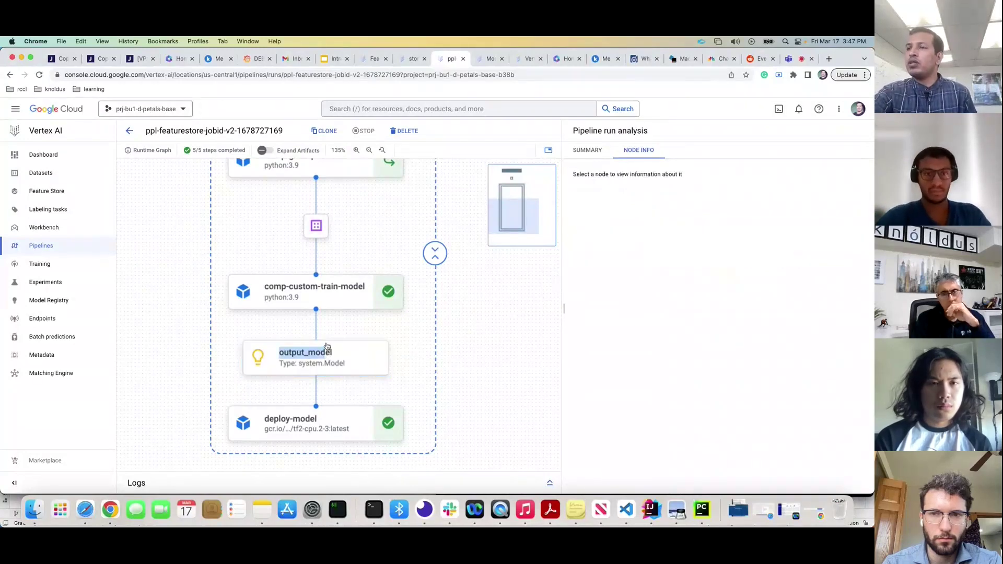
{"action": "left_click", "coordinate": [345, 360]}
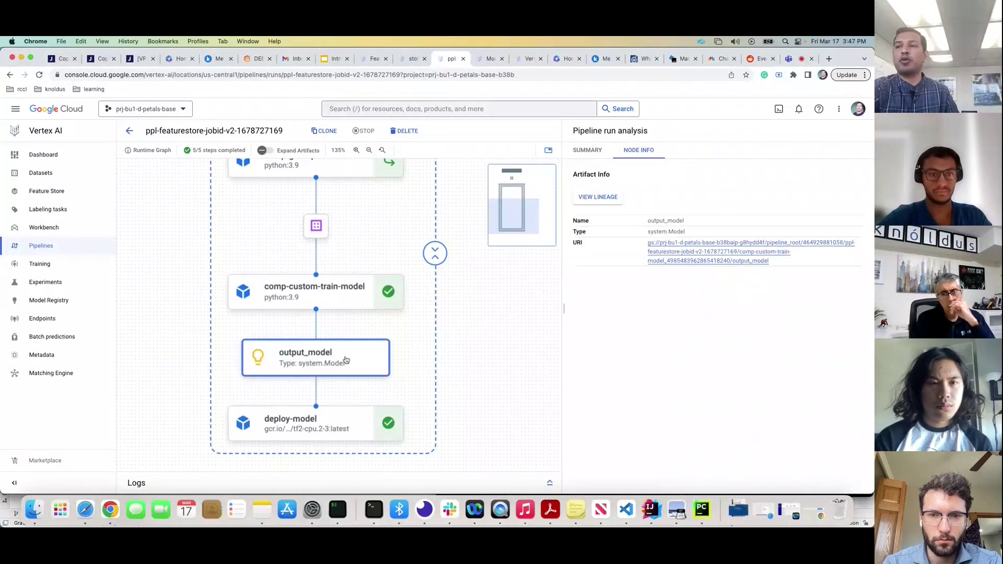
{"action": "left_click", "coordinate": [346, 366]}
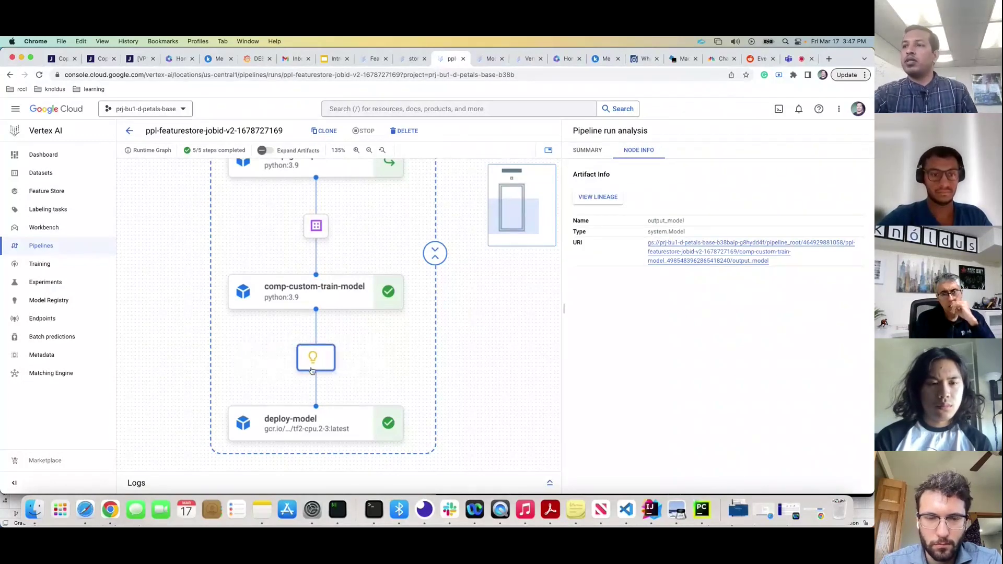
- Examine the deploy-model node's execution info and input parameters at the end of the pipeline graph
{"action": "left_click", "coordinate": [337, 430]}
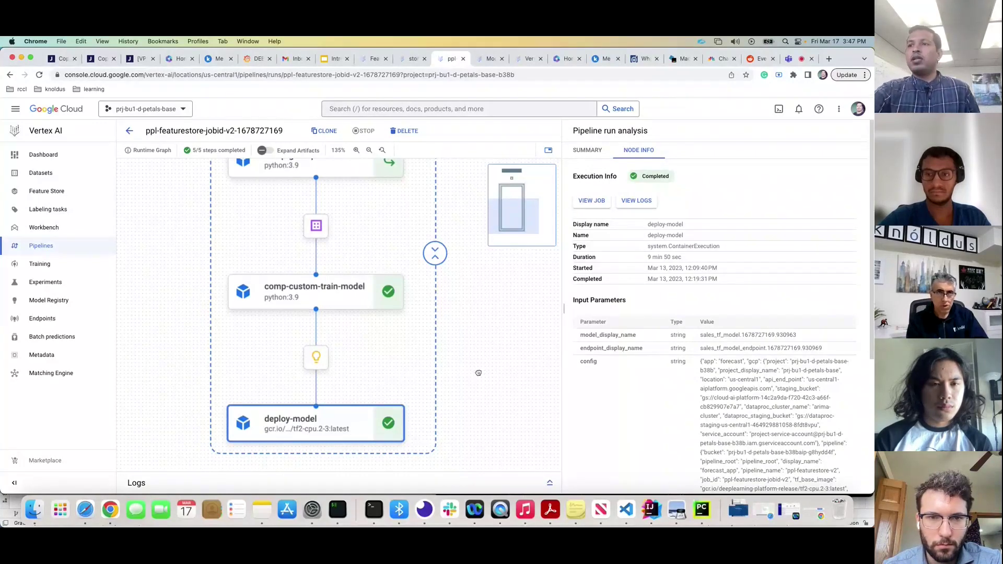
{"action": "scroll", "coordinate": [479, 373], "scroll_direction": "down", "scroll_amount": 2}
{"action": "scroll", "coordinate": [479, 338], "scroll_direction": "up", "scroll_amount": 1}
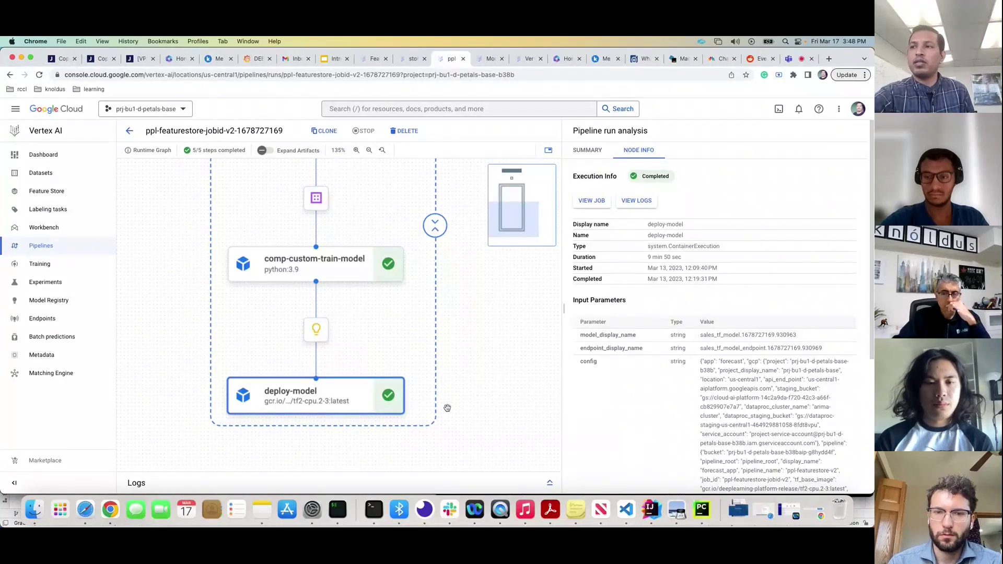
{"action": "scroll", "coordinate": [454, 400], "scroll_direction": "down", "scroll_amount": 2}
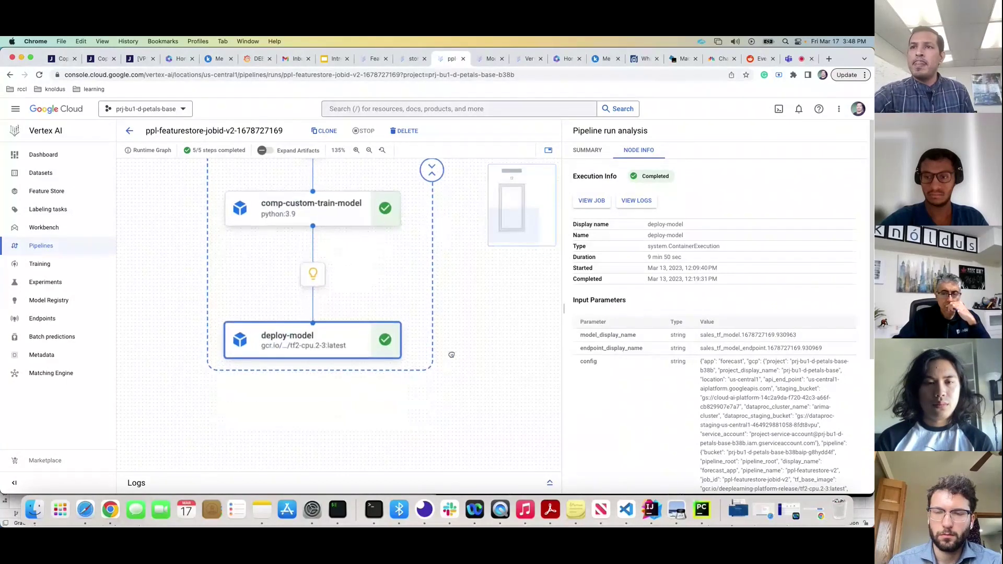
- View the Model Registry and the sales_arima_model's deploy-and-test page, highlighting the start and end dates in its JSON test request
{"action": "left_click", "coordinate": [479, 60]}
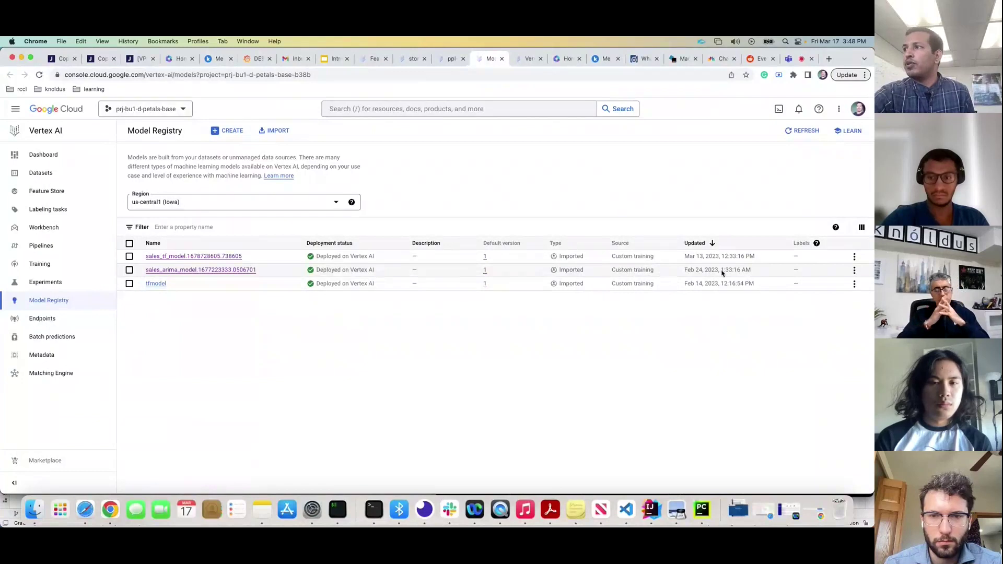
{"action": "left_click", "coordinate": [530, 59]}
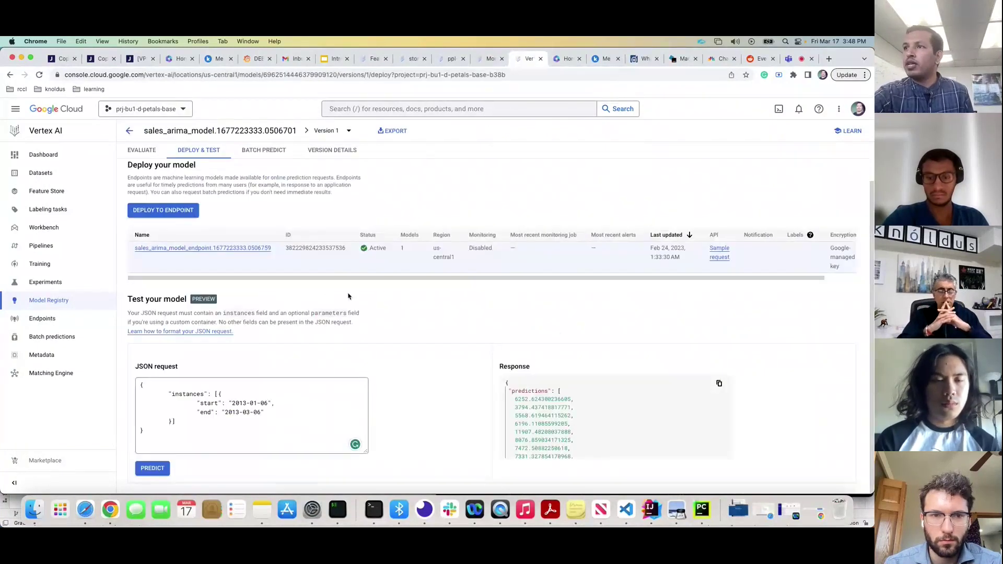
{"action": "left_click", "coordinate": [194, 403]}
{"action": "left_click_drag", "start_coordinate": [194, 402], "coordinate": [279, 413]}
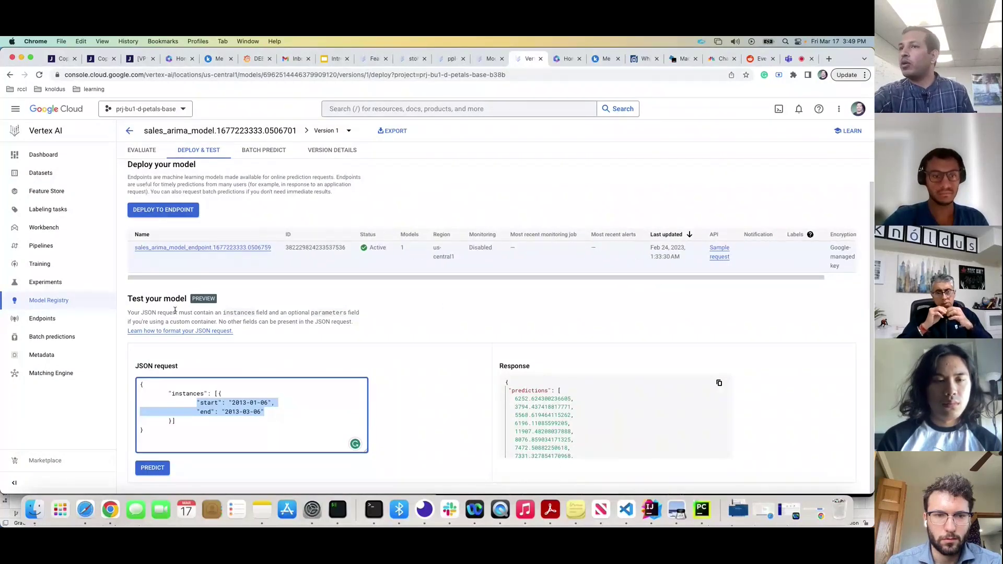
- View the REST sample request for the deployed sales_arima_model endpoint and close it again
{"action": "left_click_drag", "start_coordinate": [177, 312], "coordinate": [147, 321]}
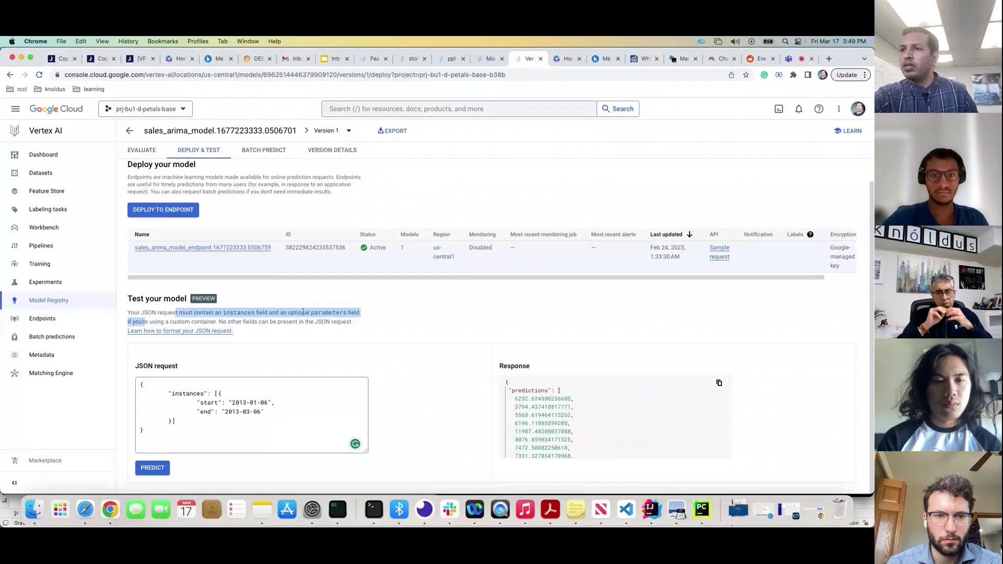
{"action": "left_click", "coordinate": [720, 258]}
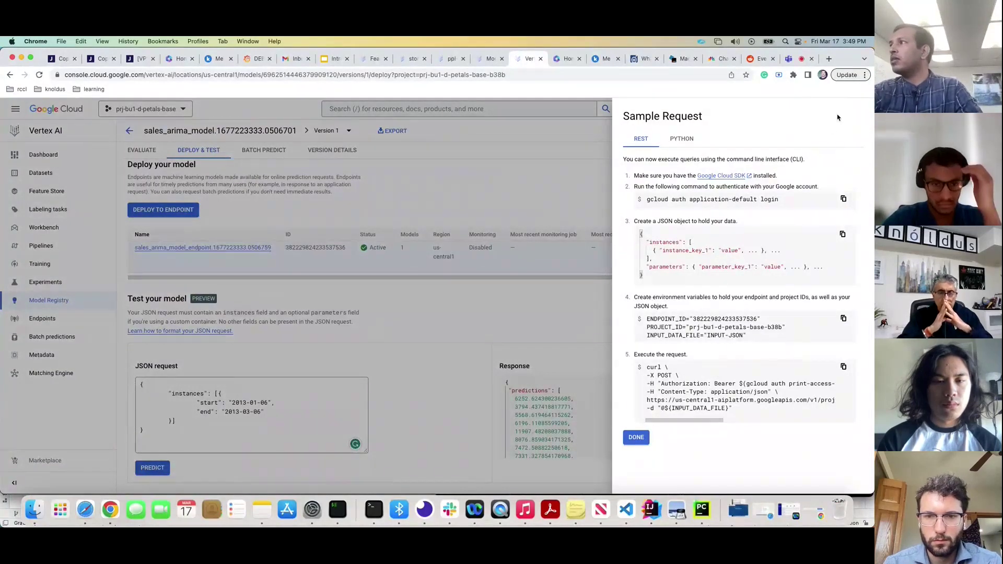
{"action": "left_click", "coordinate": [580, 191]}
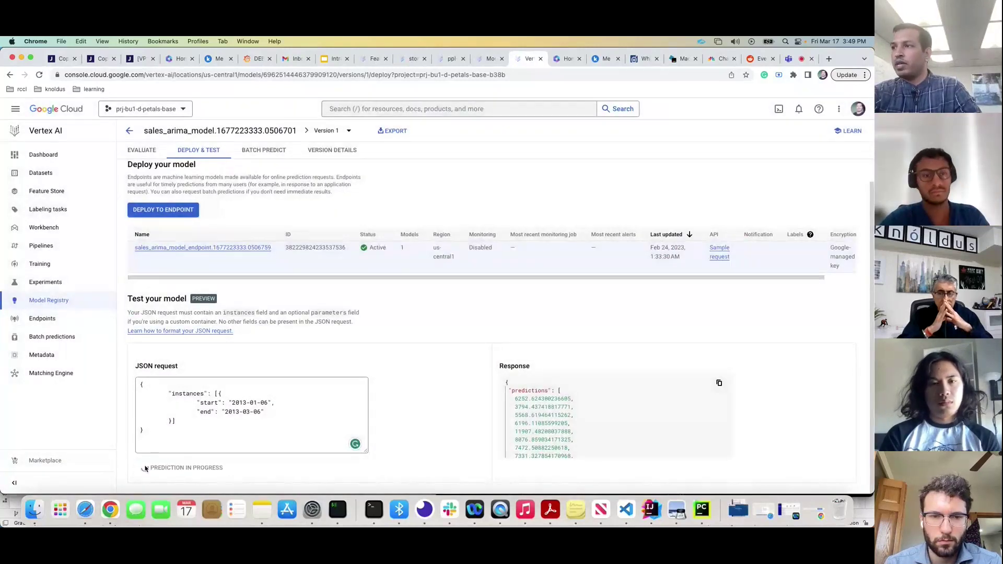
- Run a test prediction with the JSON request from 2013-01-06 to 2013-03-06 and select the whole response
{"action": "left_click", "coordinate": [166, 468]}
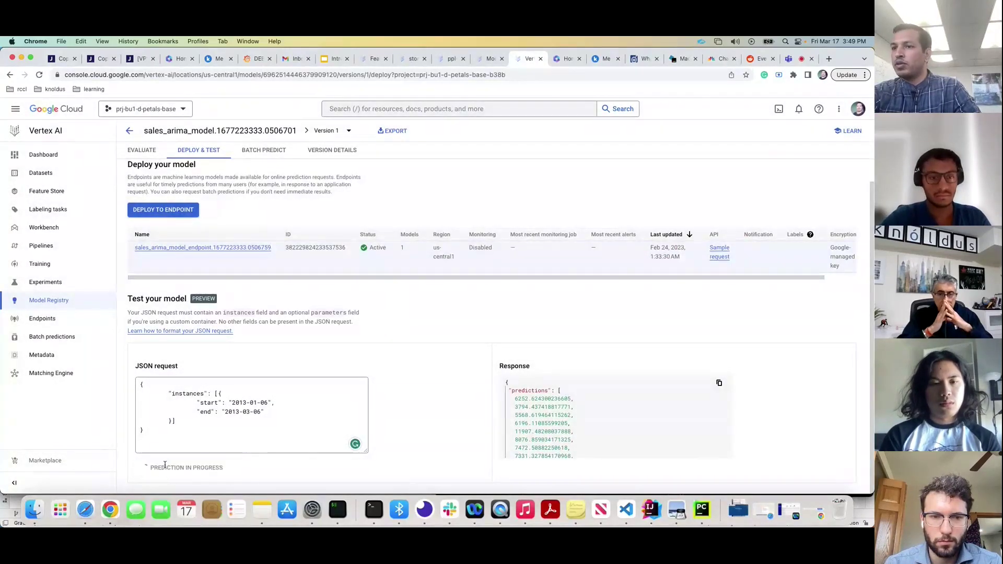
{"action": "left_click", "coordinate": [546, 429]}
{"action": "key", "text": "ctrl+a"}
{"action": "scroll", "coordinate": [546, 429], "scroll_direction": "down", "scroll_amount": 1}
{"action": "scroll", "coordinate": [522, 403], "scroll_direction": "up", "scroll_amount": 1}
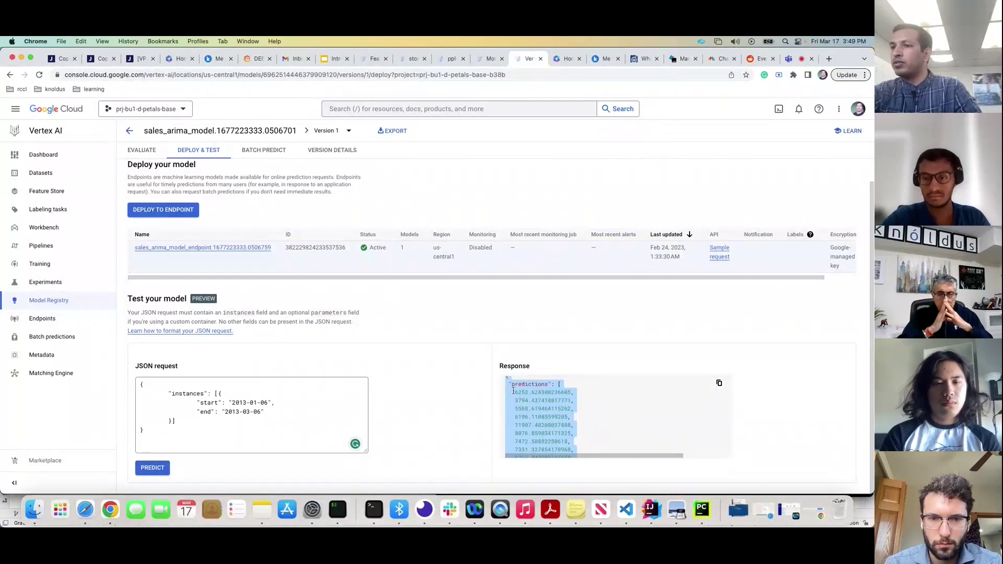
- Highlight the month and day of the request's end date and review the returned predictions down to the model details
{"action": "left_click", "coordinate": [267, 403]}
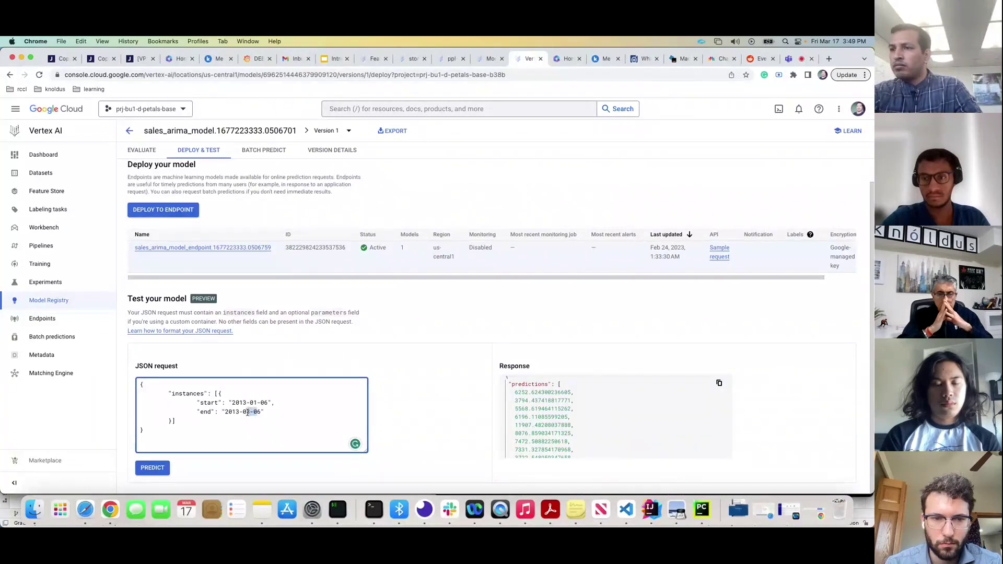
{"action": "left_click_drag", "start_coordinate": [259, 413], "coordinate": [245, 413]}
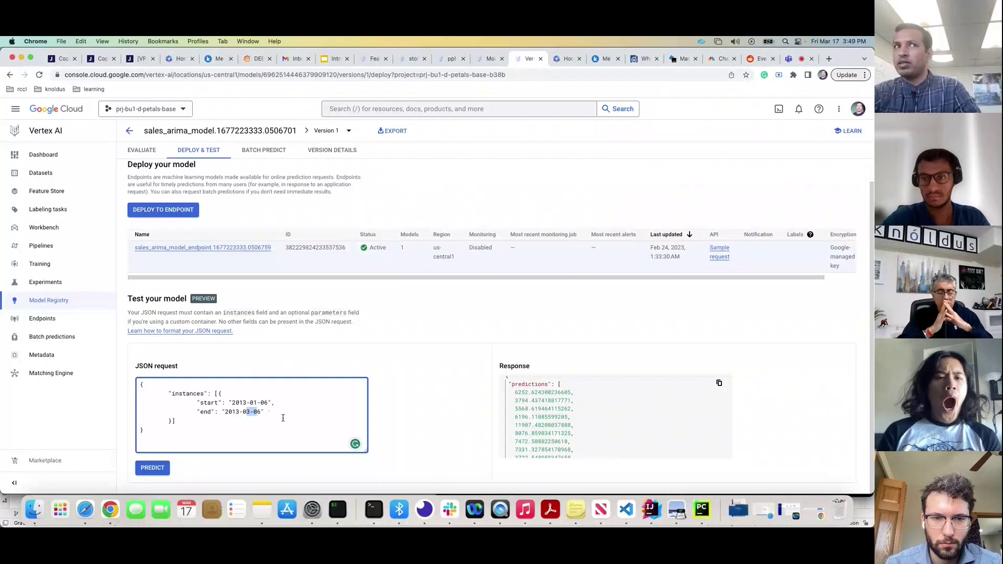
{"action": "left_click_drag", "start_coordinate": [506, 377], "coordinate": [583, 401]}
{"action": "left_click", "coordinate": [516, 394]}
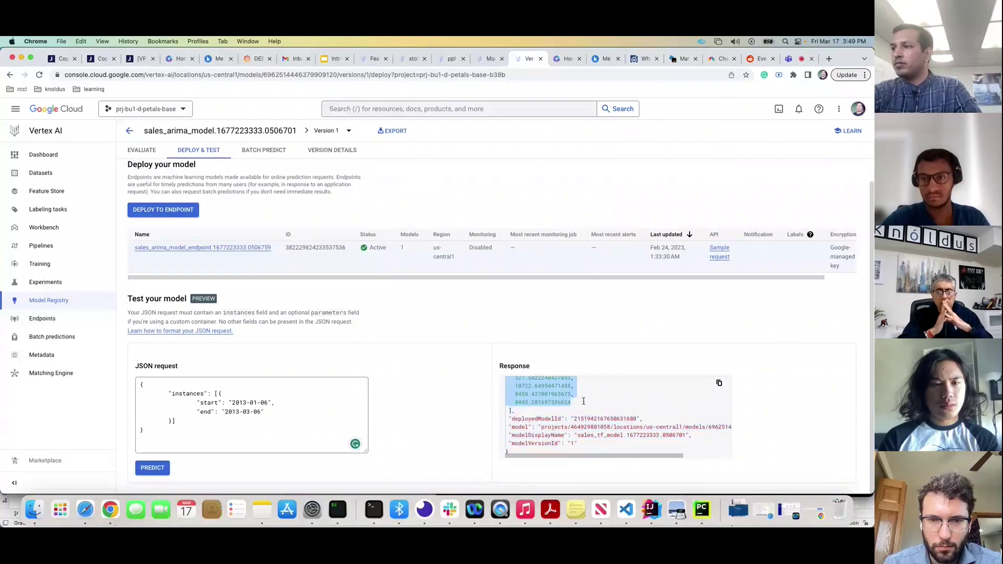
{"action": "left_click", "coordinate": [476, 405]}
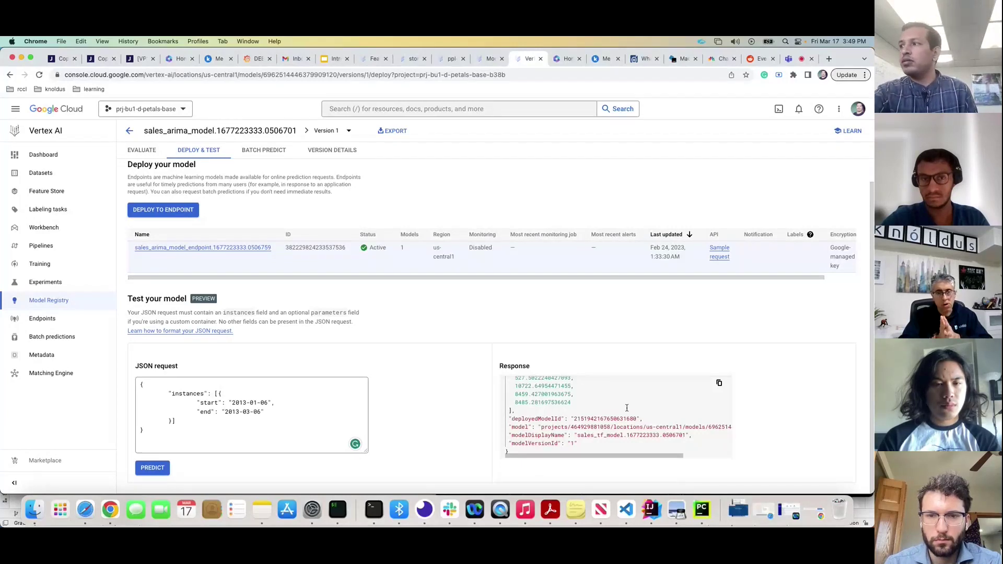
{"action": "scroll", "coordinate": [636, 407], "scroll_direction": "up", "scroll_amount": 5}
{"action": "scroll", "coordinate": [636, 407], "scroll_direction": "up", "scroll_amount": 3}
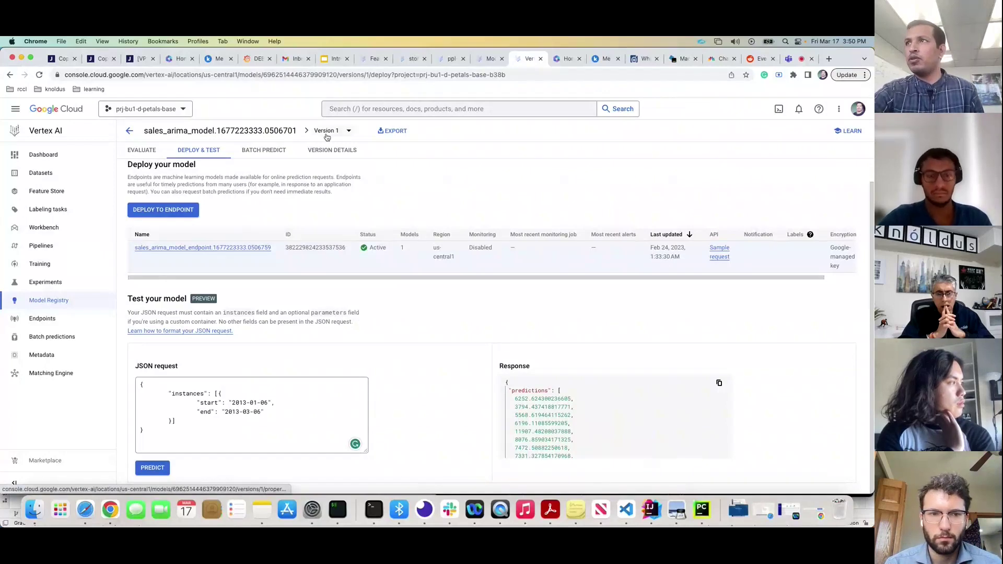
- Return to the ppl-featurestore-jobid-v2 pipeline run and check the comp-get-input-for-forecast node's execution status and info
{"action": "left_click", "coordinate": [488, 58]}
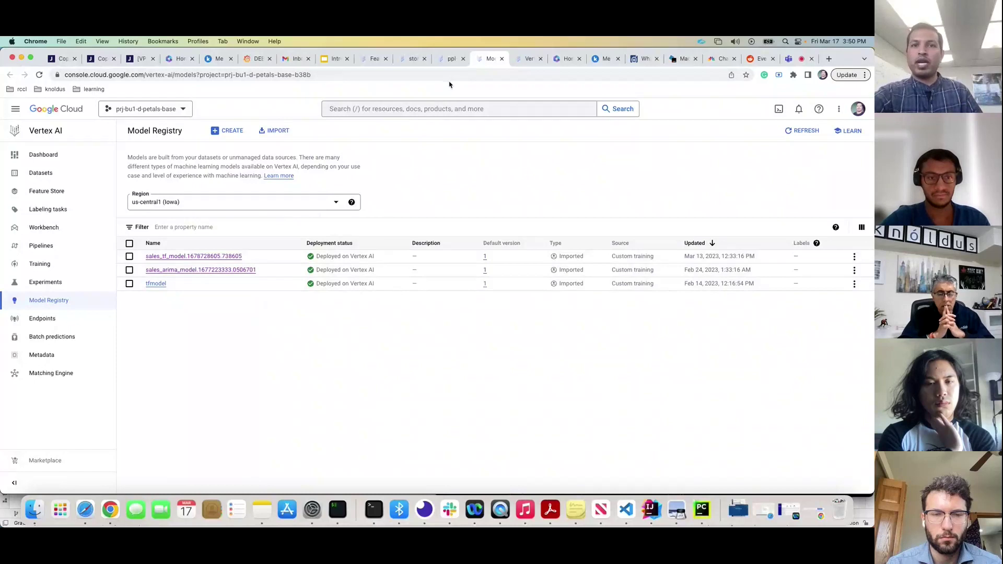
{"action": "left_click", "coordinate": [452, 60]}
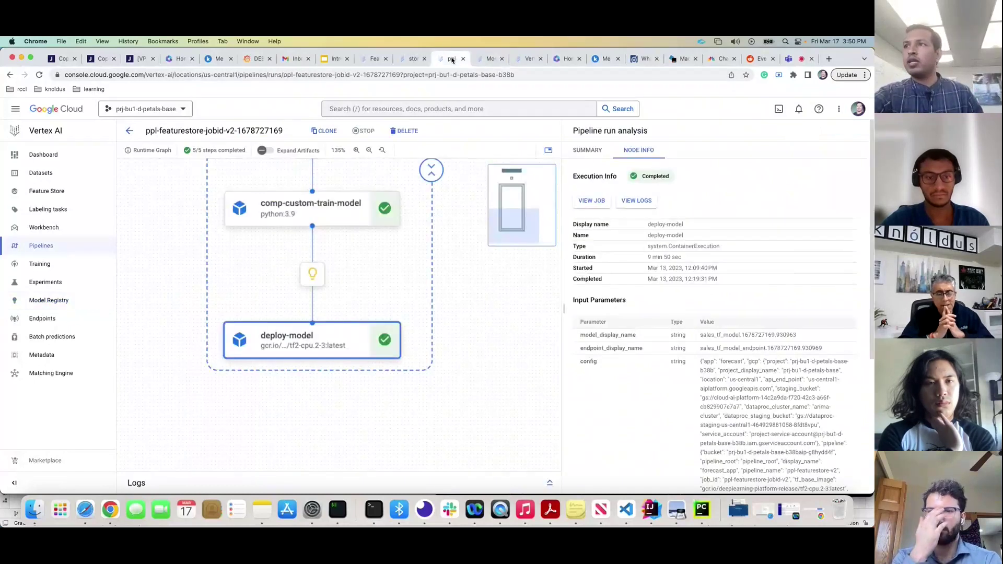
{"action": "scroll", "coordinate": [376, 282], "scroll_direction": "up", "scroll_amount": 2}
{"action": "scroll", "coordinate": [414, 271], "scroll_direction": "up", "scroll_amount": 5}
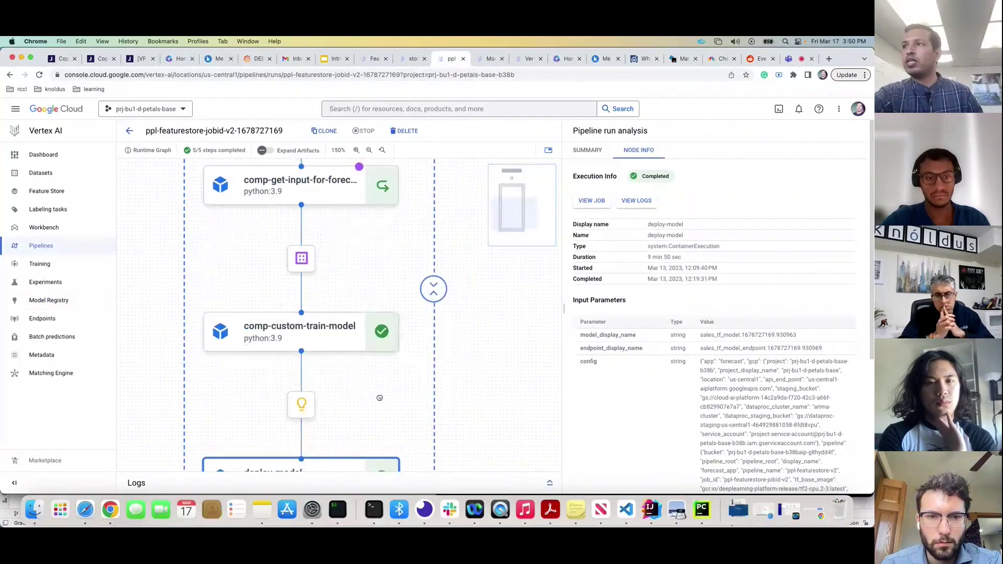
{"action": "left_click", "coordinate": [380, 209]}
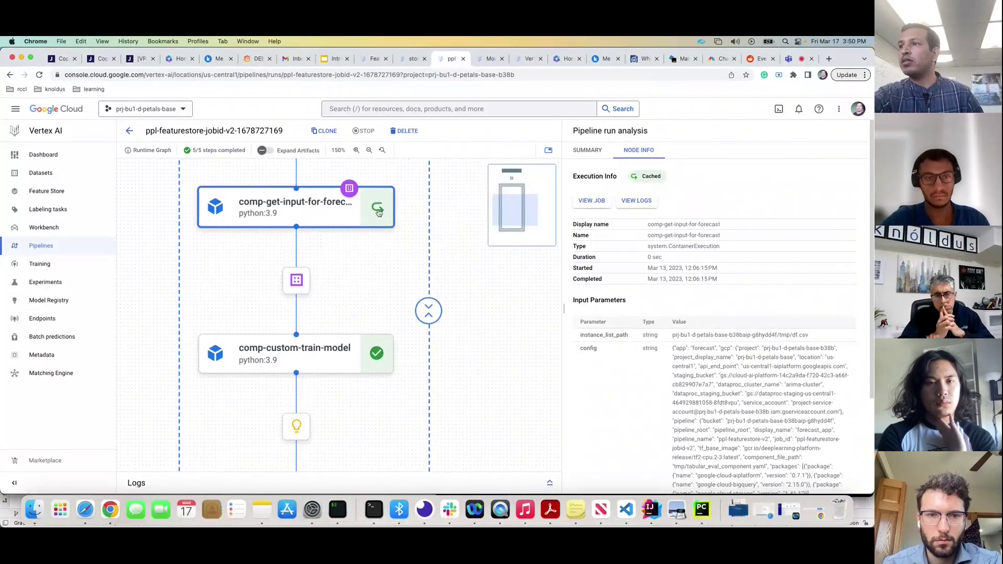
{"action": "left_click", "coordinate": [379, 214]}
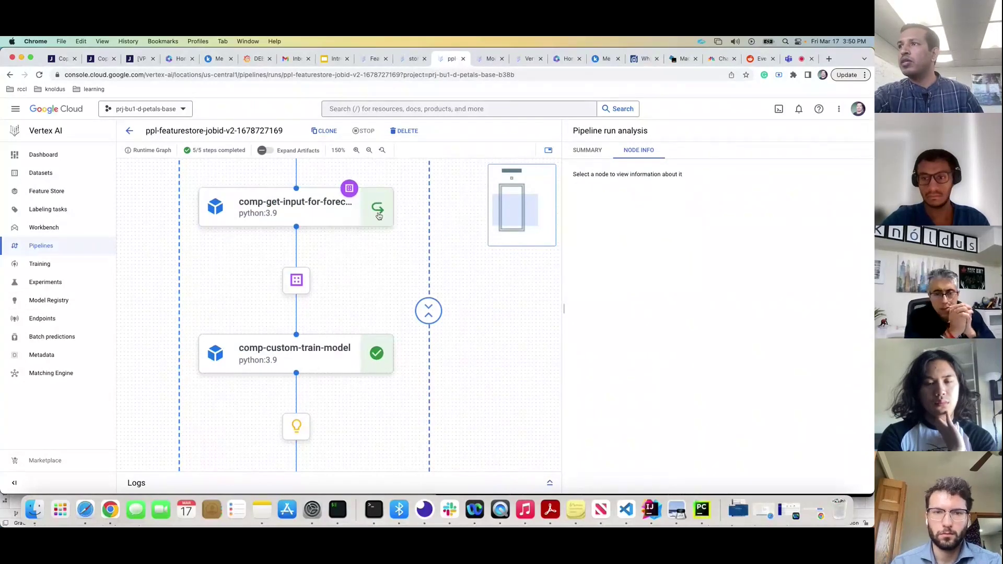
{"action": "left_click", "coordinate": [379, 213]}
{"action": "left_click", "coordinate": [381, 210]}
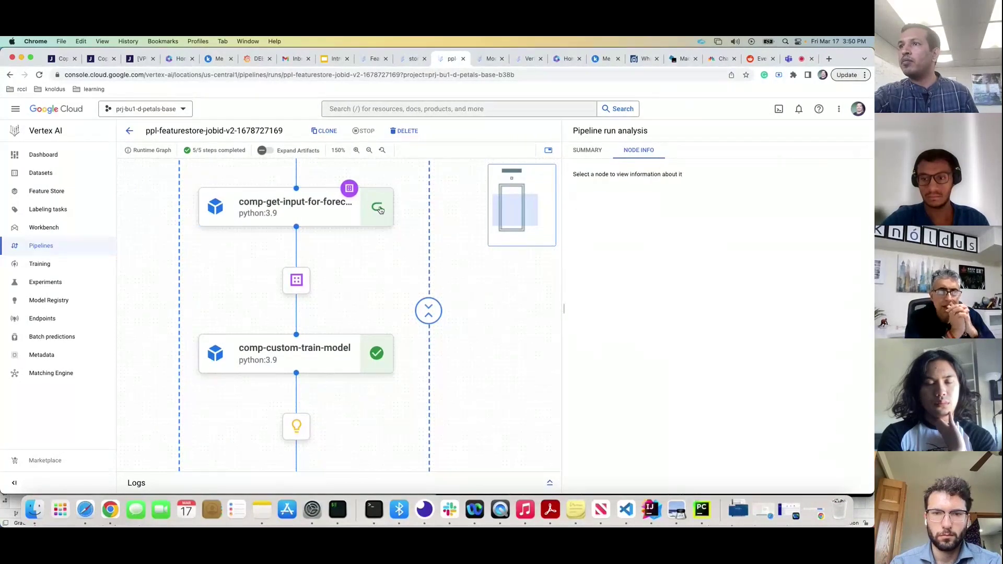
- Check the comp-read-features node's execution info and the meaning of its status icon at the start of the pipeline graph
{"action": "left_click_drag", "start_coordinate": [456, 265], "coordinate": [459, 363]}
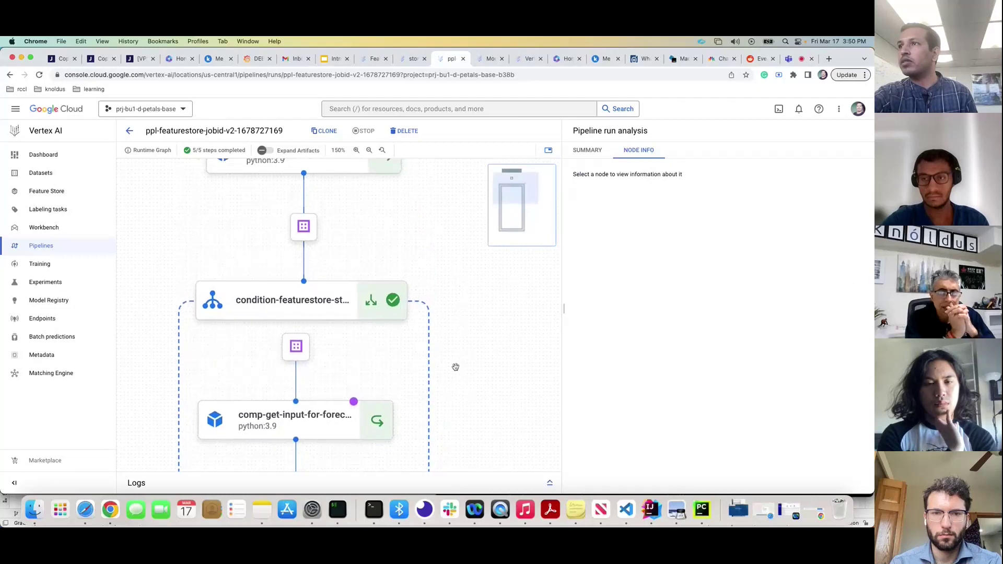
{"action": "left_click_drag", "start_coordinate": [438, 243], "coordinate": [441, 324]}
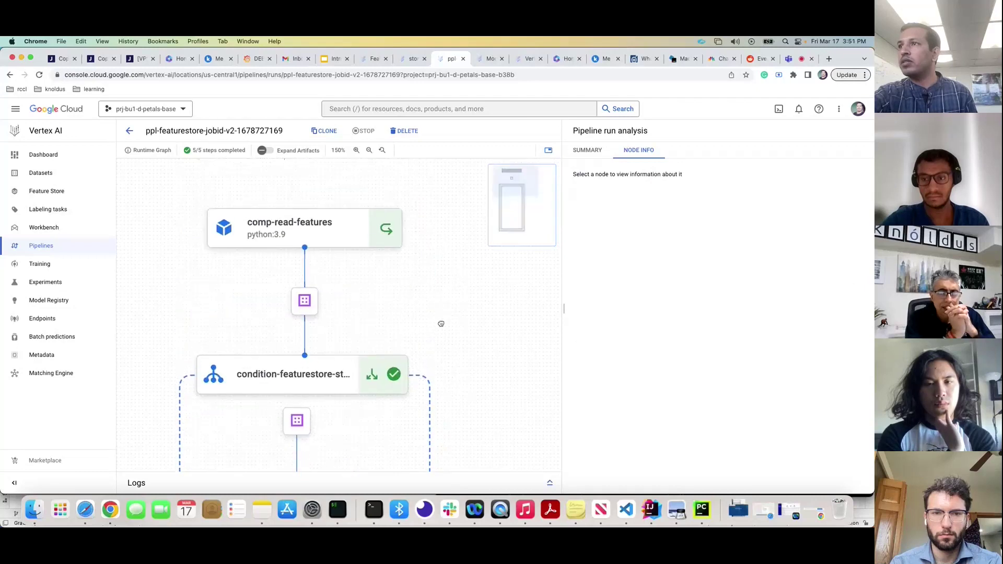
{"action": "left_click", "coordinate": [388, 233]}
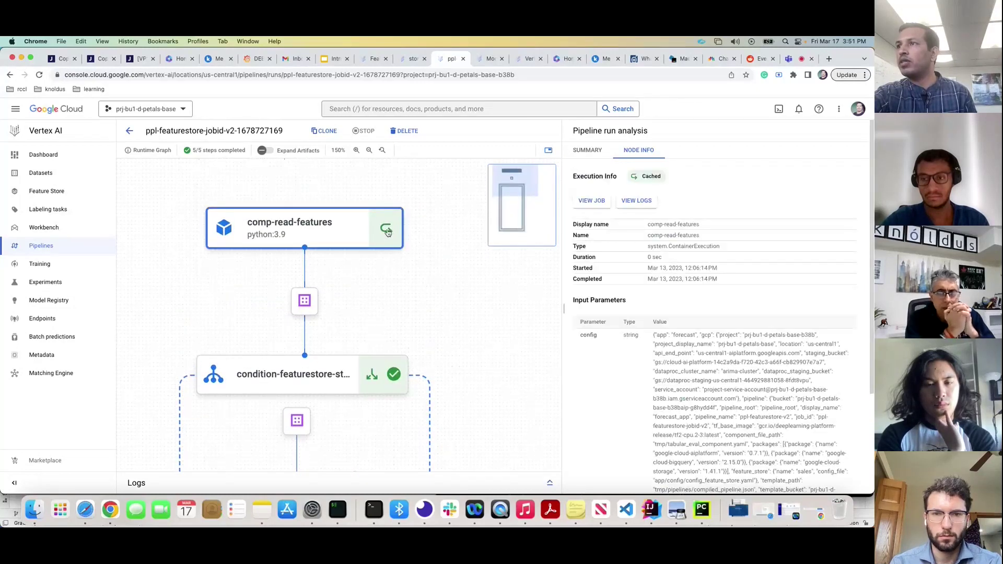
{"action": "left_click", "coordinate": [386, 230]}
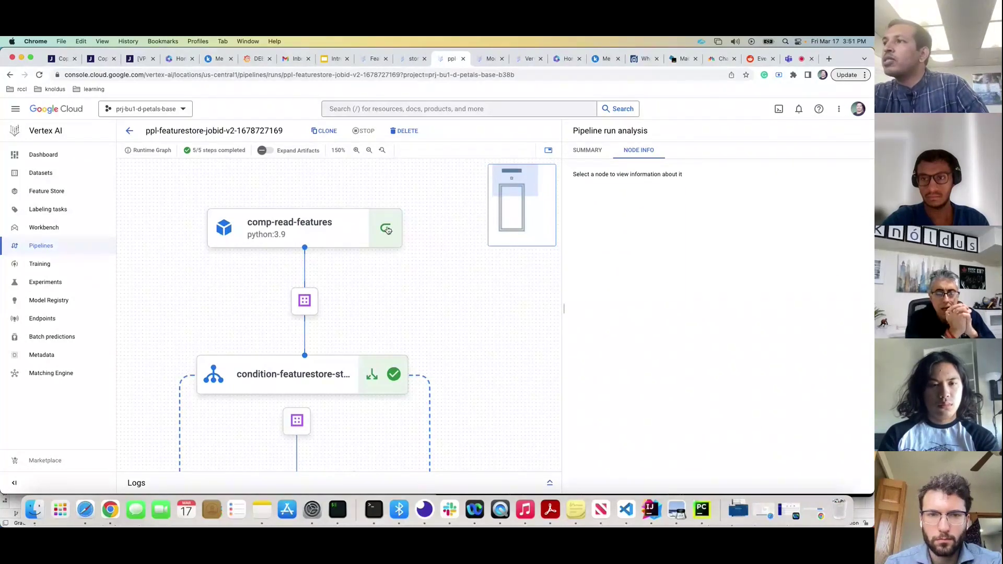
{"action": "mouse_move", "coordinate": [387, 230]}
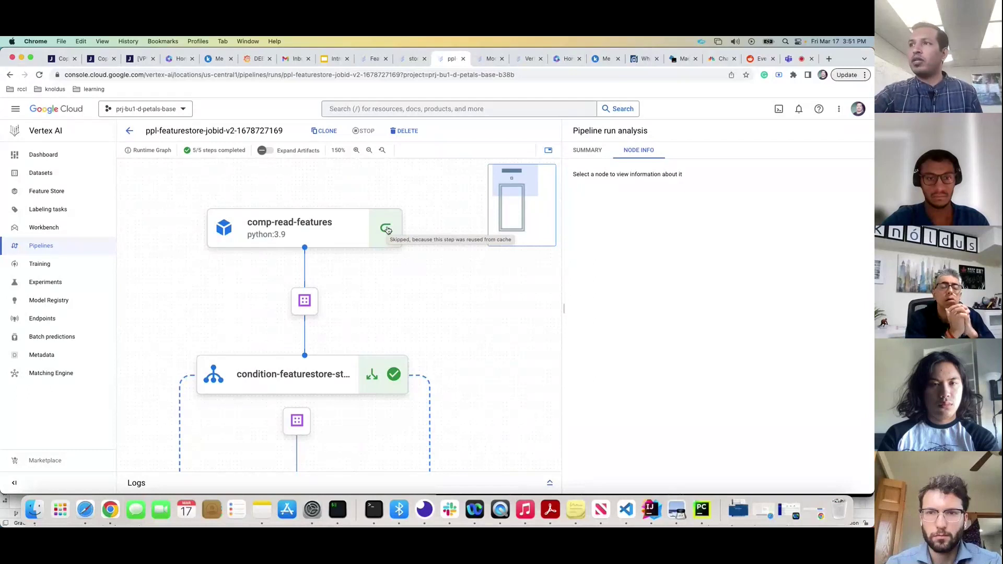
{"action": "right_click", "coordinate": [379, 285]}
{"action": "left_click", "coordinate": [369, 285]}
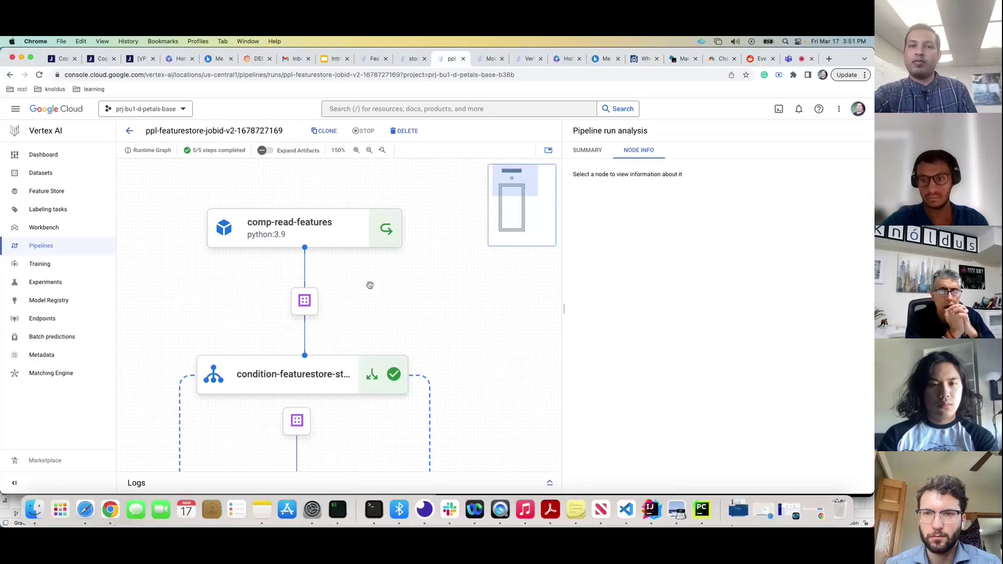
{"action": "right_click", "coordinate": [449, 299]}
{"action": "left_click", "coordinate": [433, 298]}
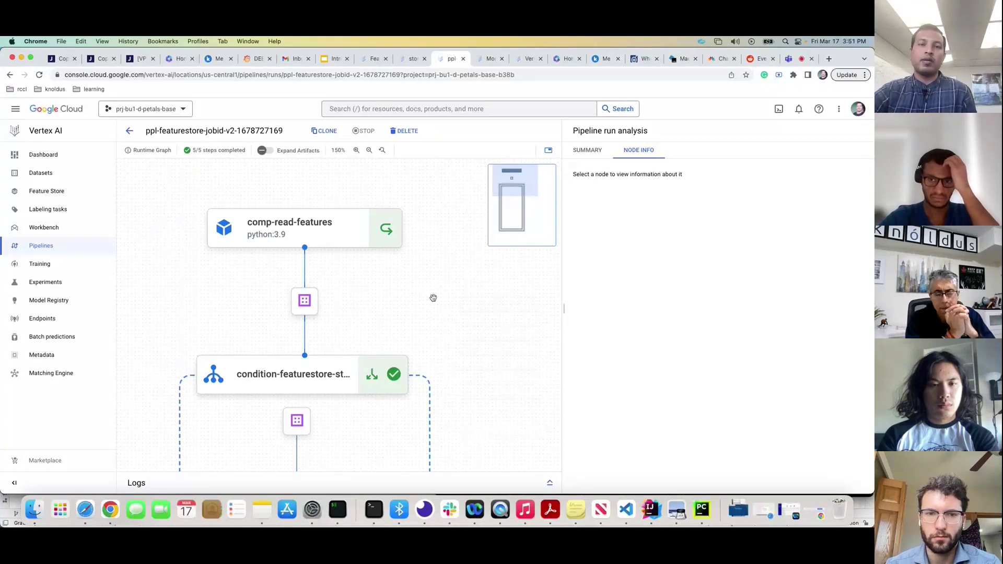